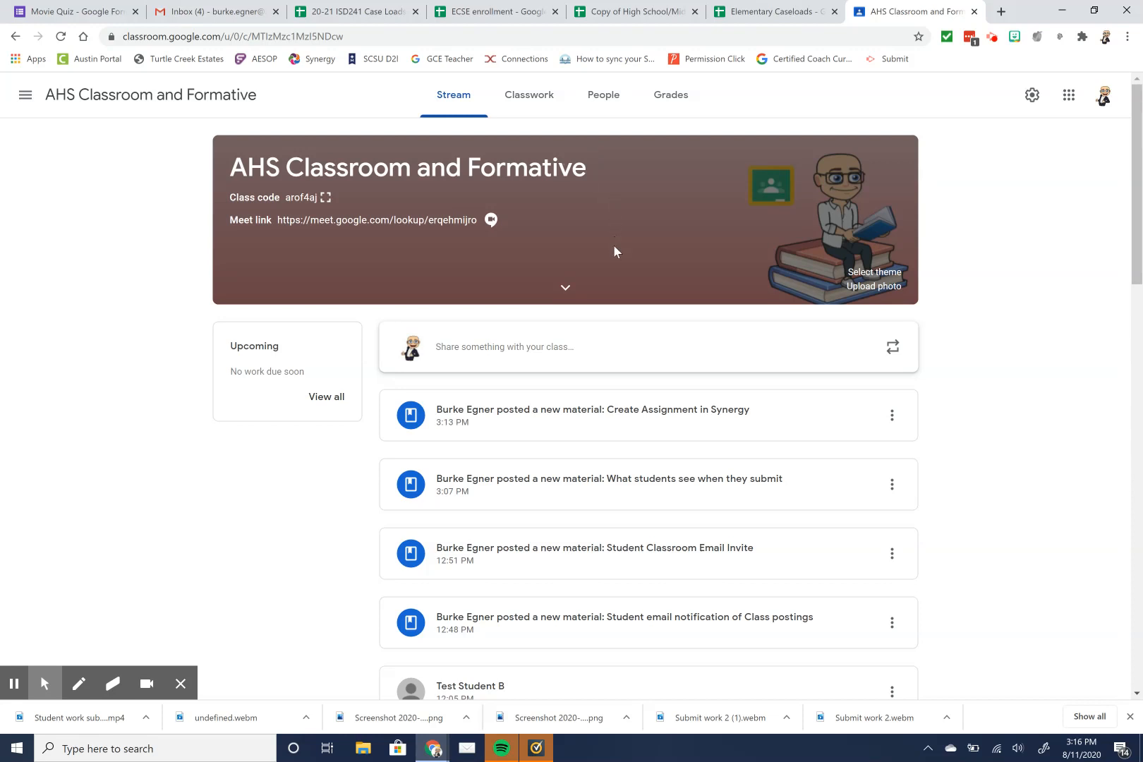
Open the class comments on the Customize Google Classroom assignment in the class's Classwork
{"action": "left_click", "coordinate": [553, 101]}
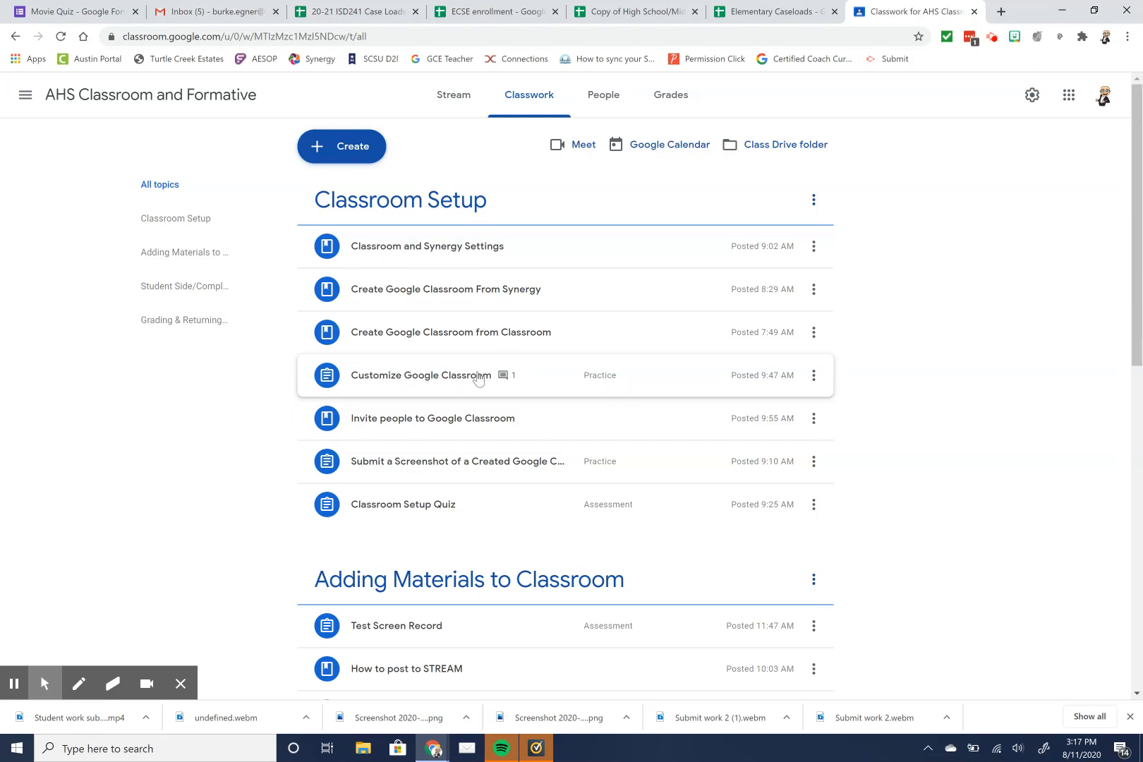
{"action": "left_click", "coordinate": [432, 386]}
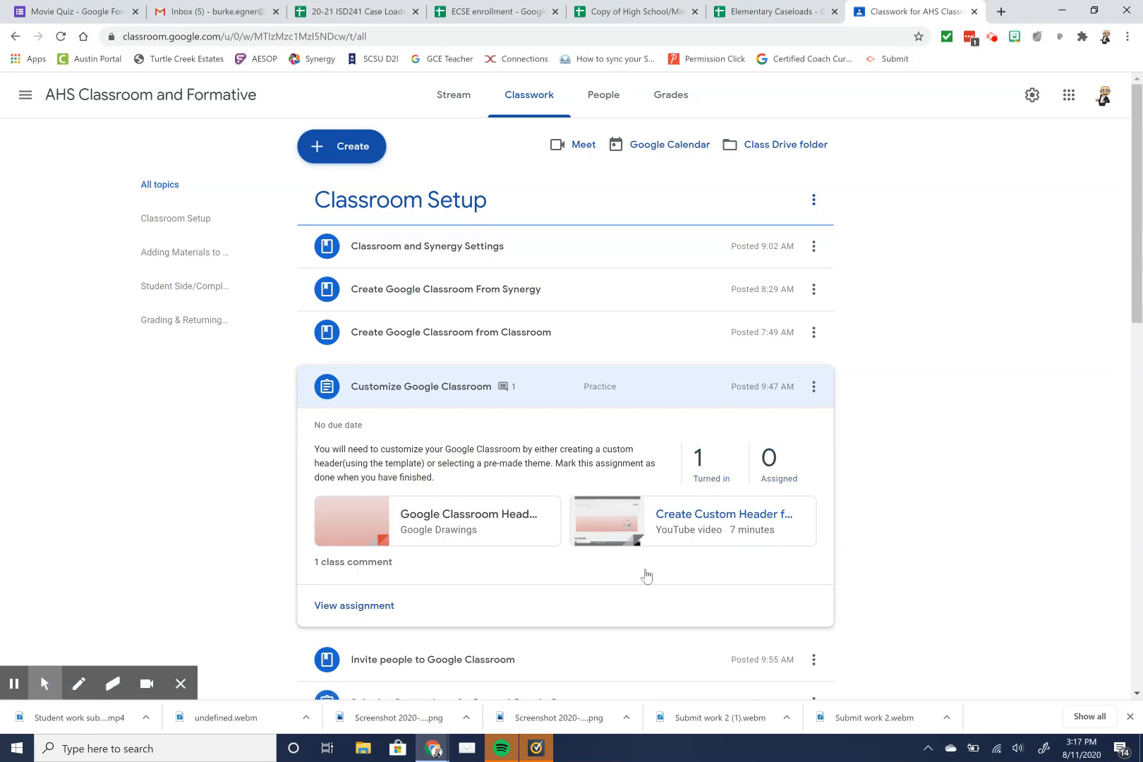
{"action": "left_click", "coordinate": [376, 563]}
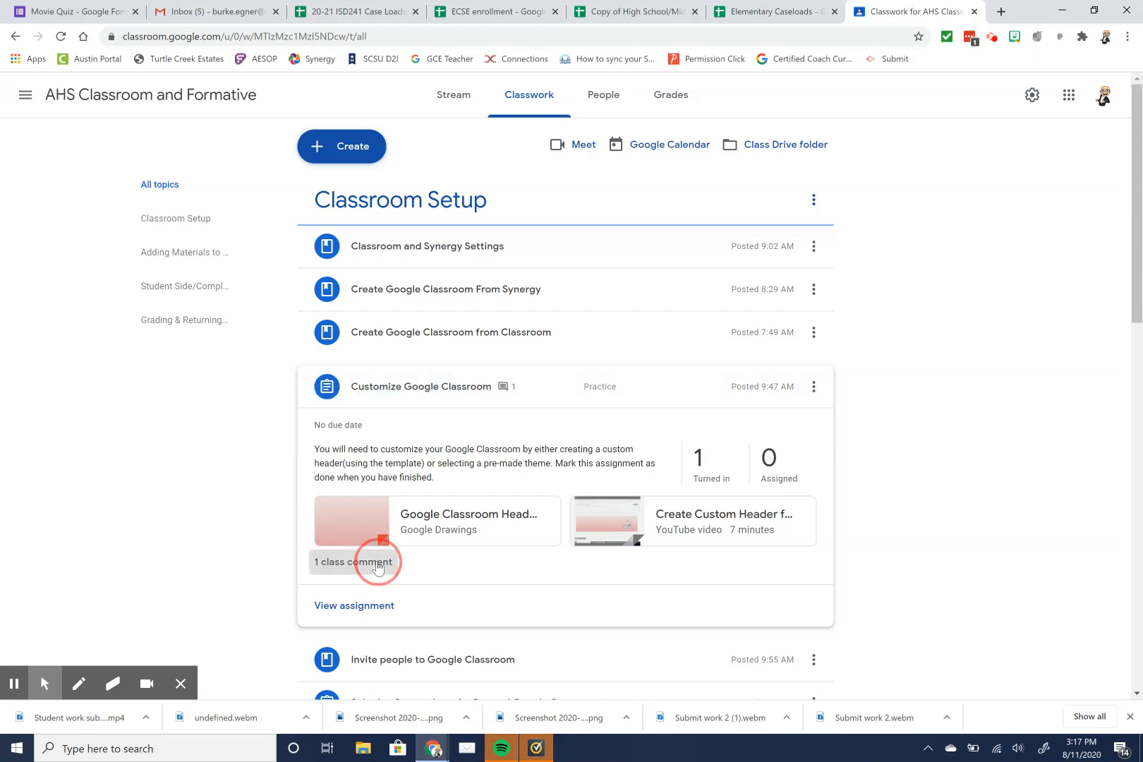
{"action": "mouse_move", "coordinate": [397, 379]}
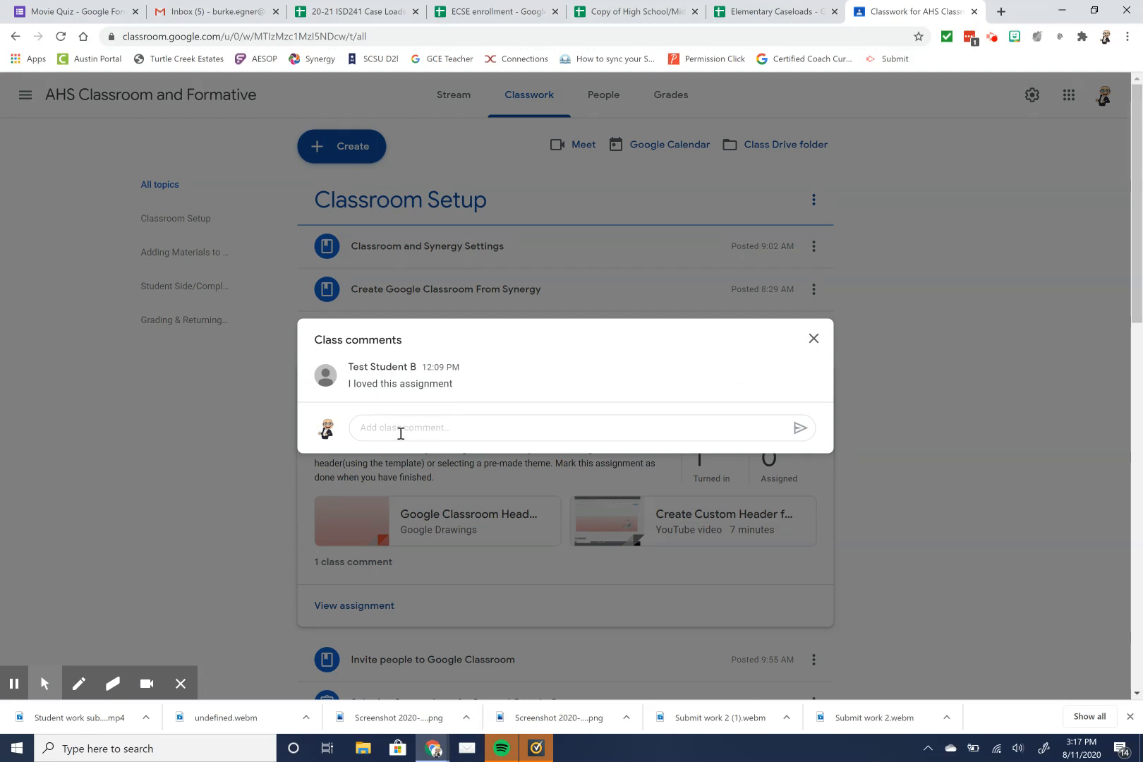
Reply to the student's class comment with "I am glad to hear that" and close the comments
{"action": "left_click", "coordinate": [416, 428]}
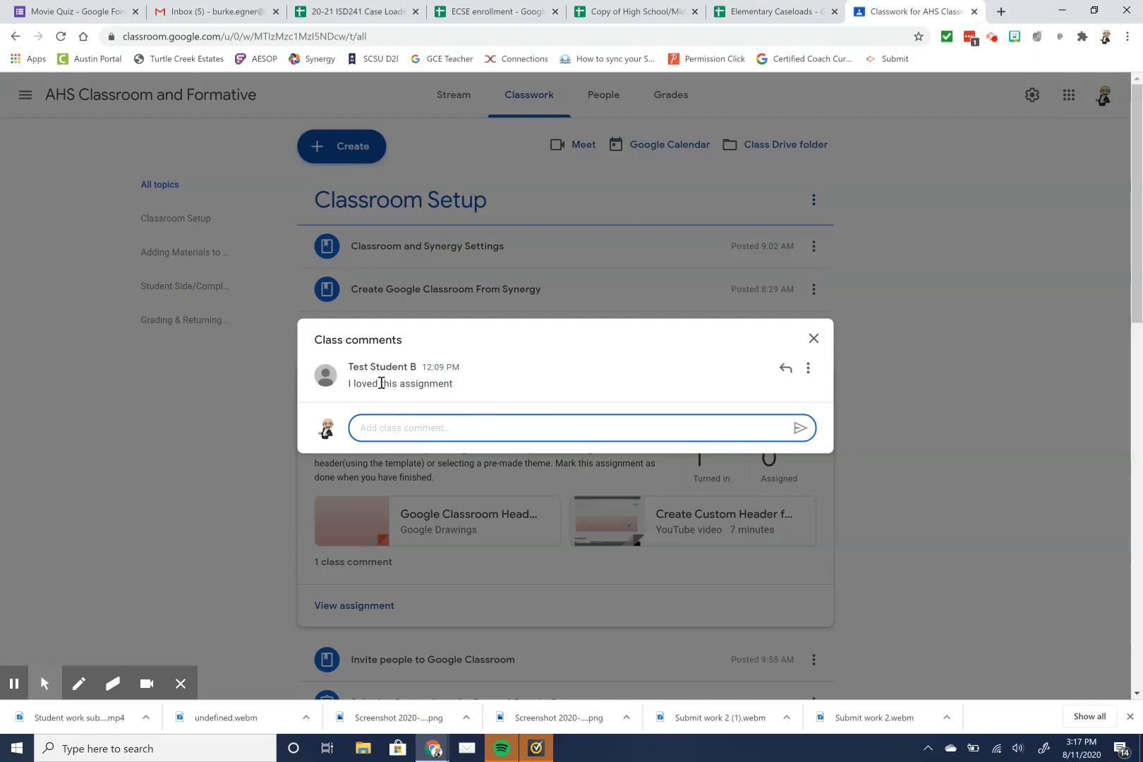
{"action": "left_click", "coordinate": [776, 379]}
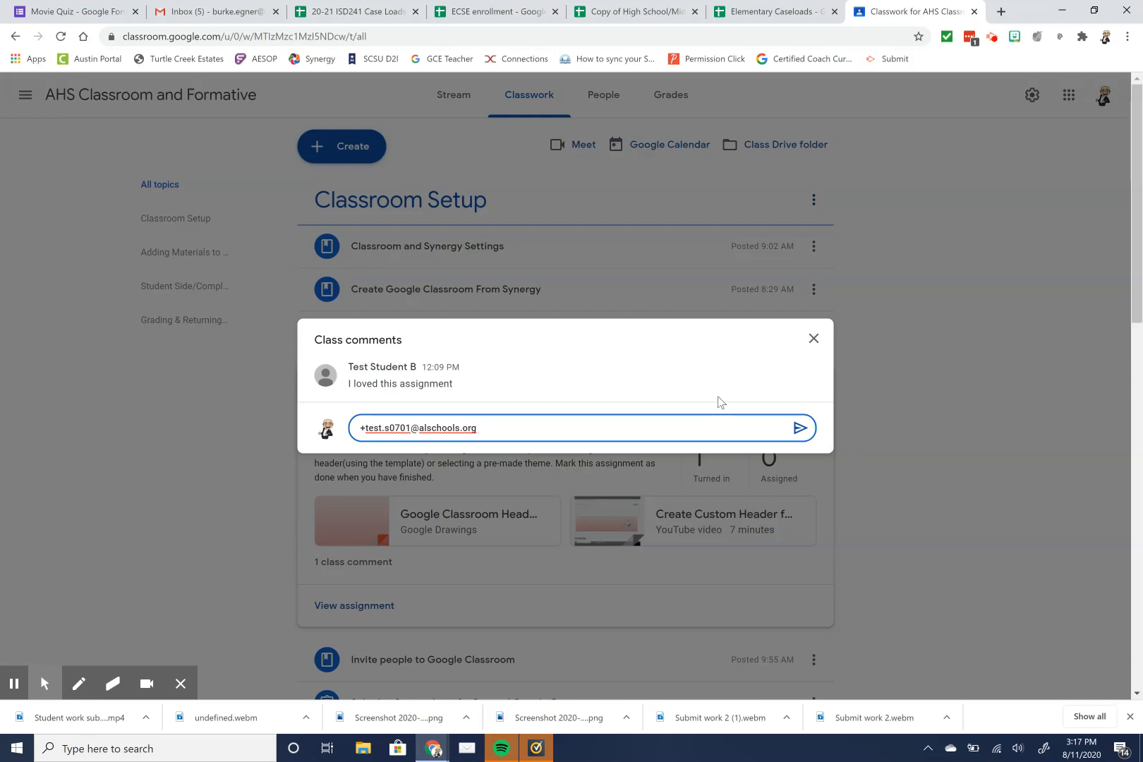
{"action": "type", "text": "I am glad to hear that"}
{"action": "left_click", "coordinate": [801, 428]}
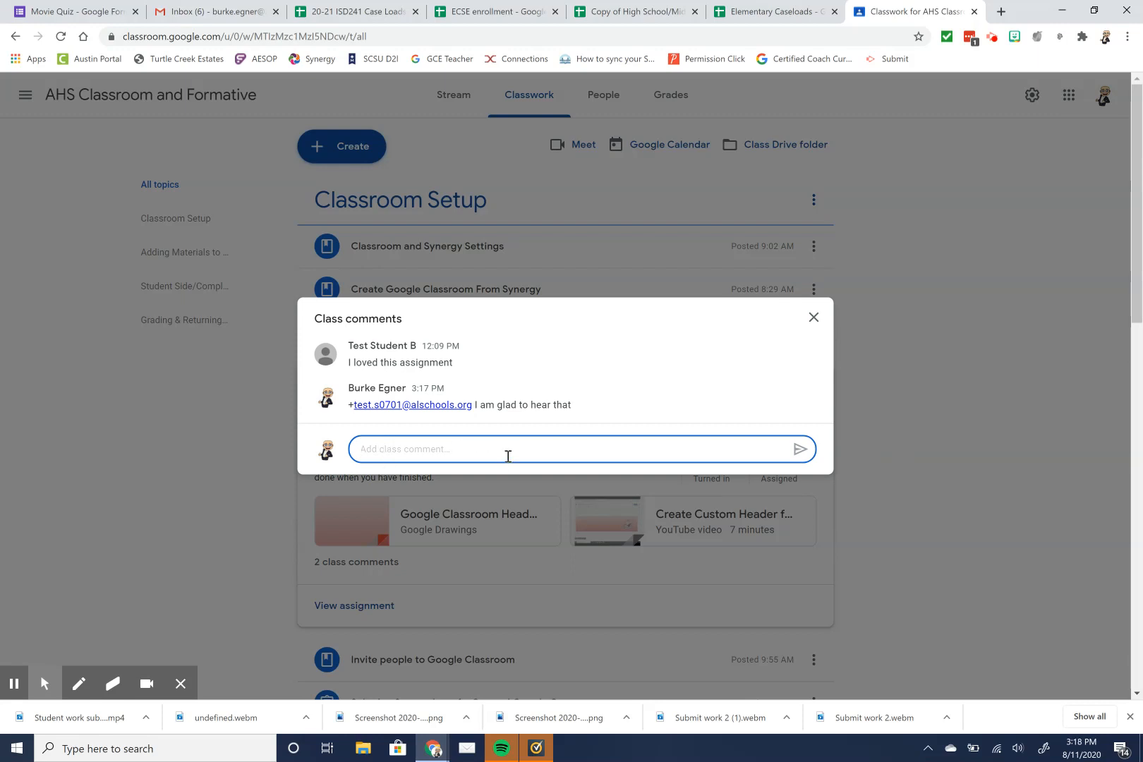
{"action": "left_click", "coordinate": [813, 316]}
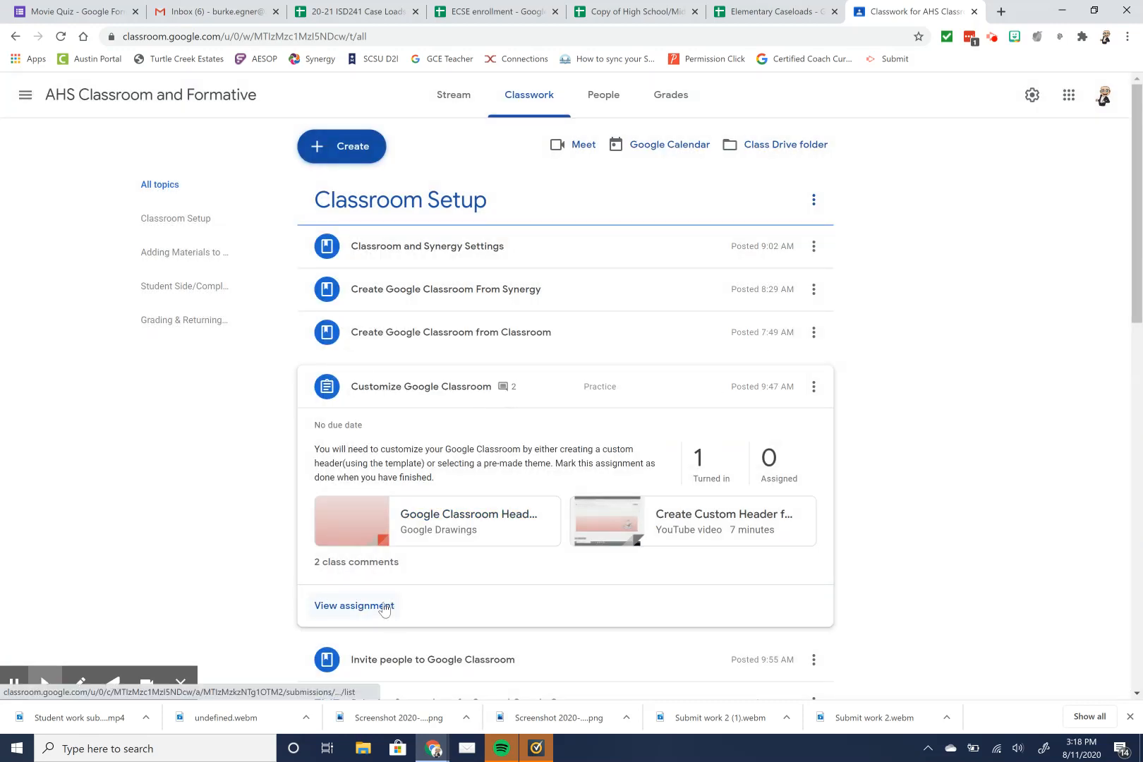
Return the student's Customize Google Classroom submission with the private comment "Great work on this assignment."
{"action": "left_click", "coordinate": [385, 607]}
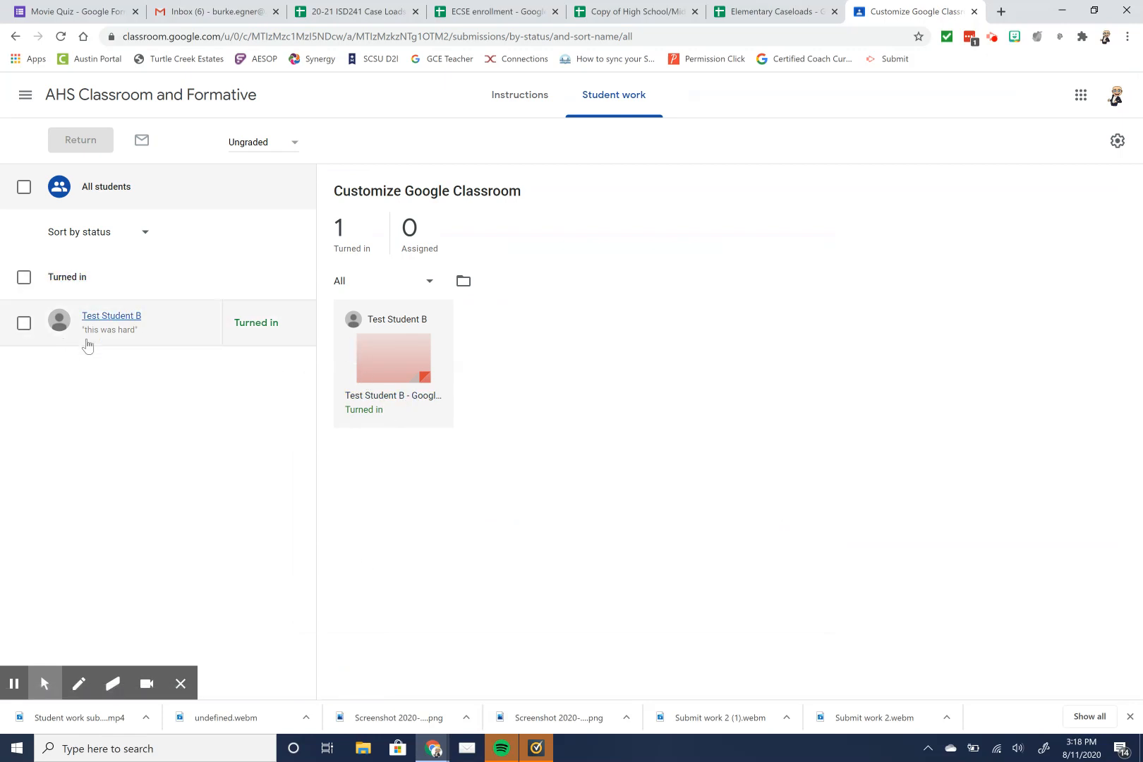
{"action": "left_click", "coordinate": [169, 323]}
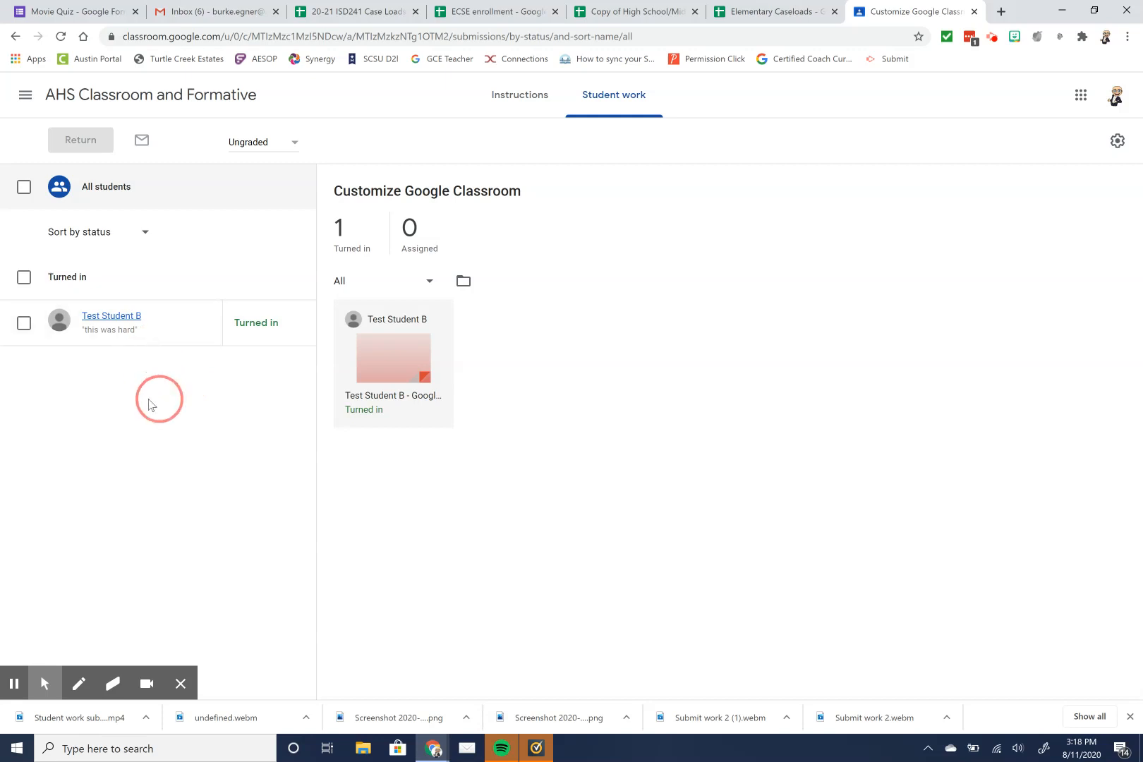
{"action": "left_click", "coordinate": [24, 321]}
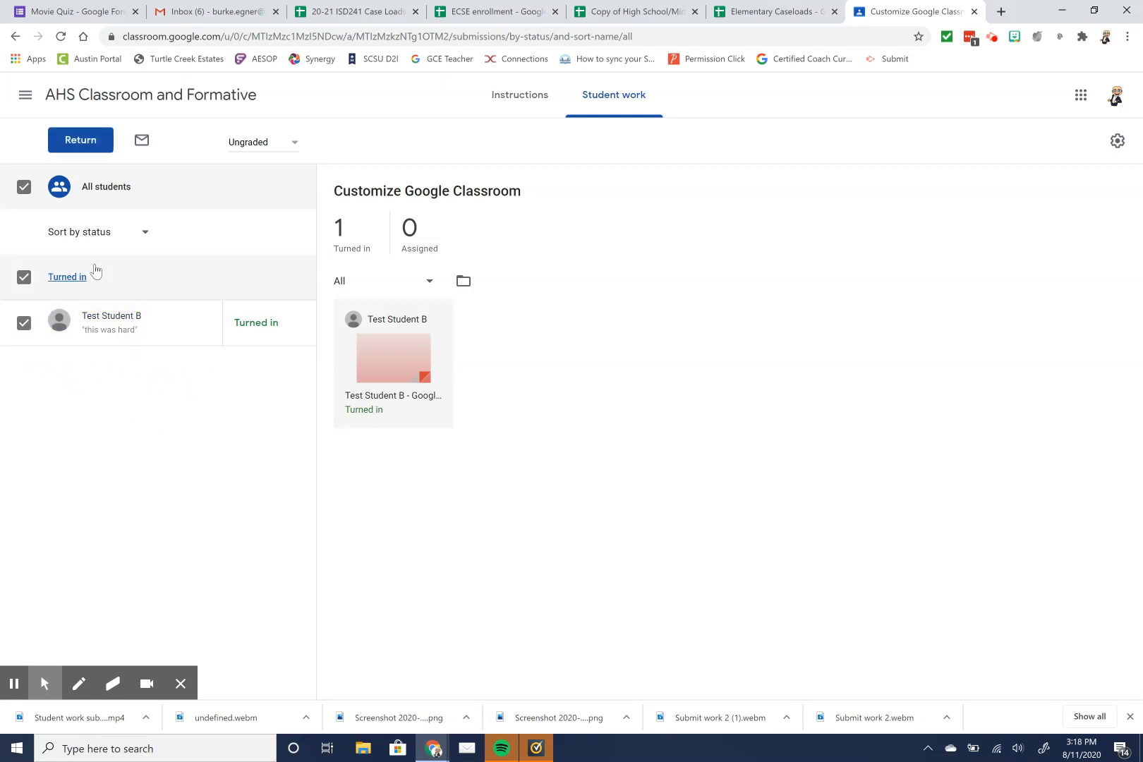
{"action": "left_click", "coordinate": [103, 139]}
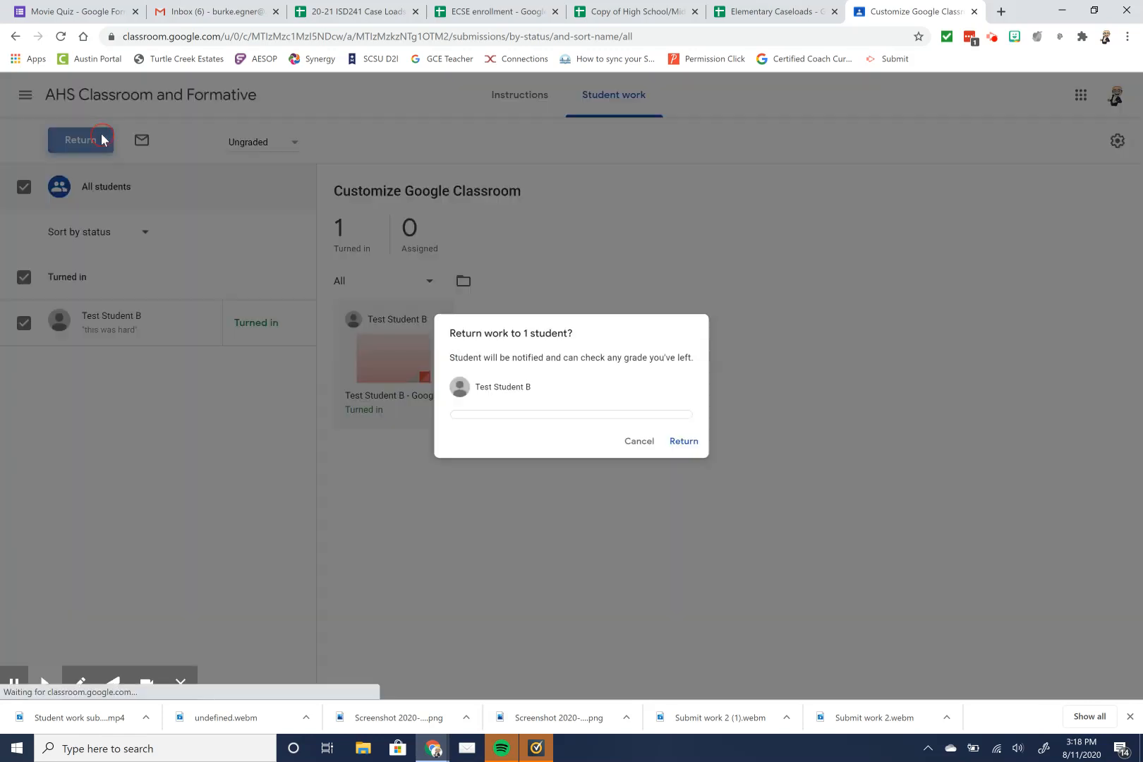
{"action": "left_click", "coordinate": [607, 420]}
{"action": "type", "text": "Great work on this assignment."}
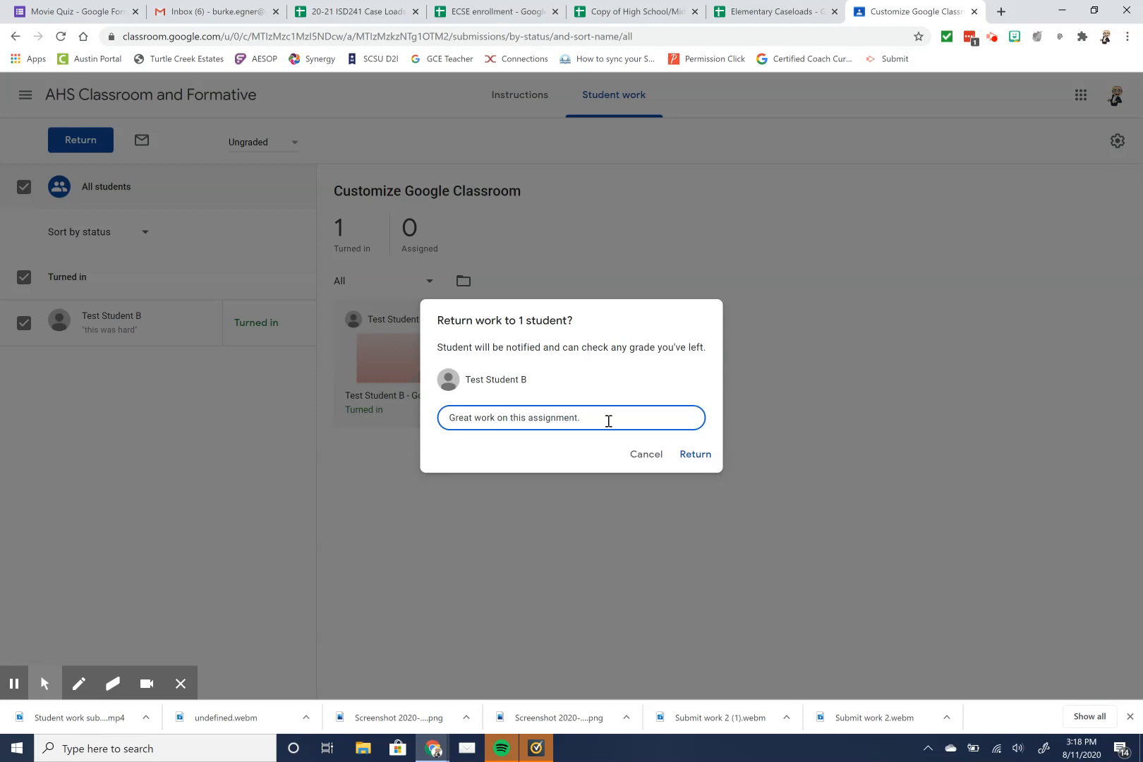
{"action": "left_click", "coordinate": [705, 455]}
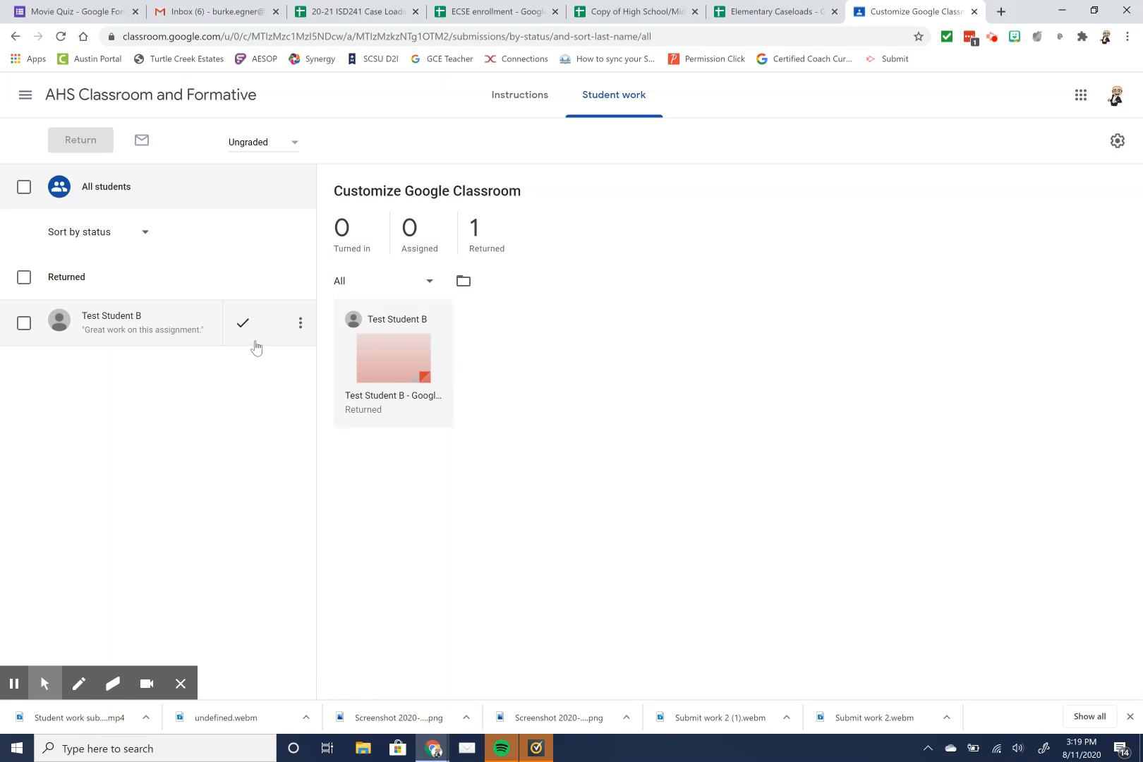
Check the assignment's point setting and its instructions with class comments, and go back to the class page
{"action": "left_click", "coordinate": [268, 143]}
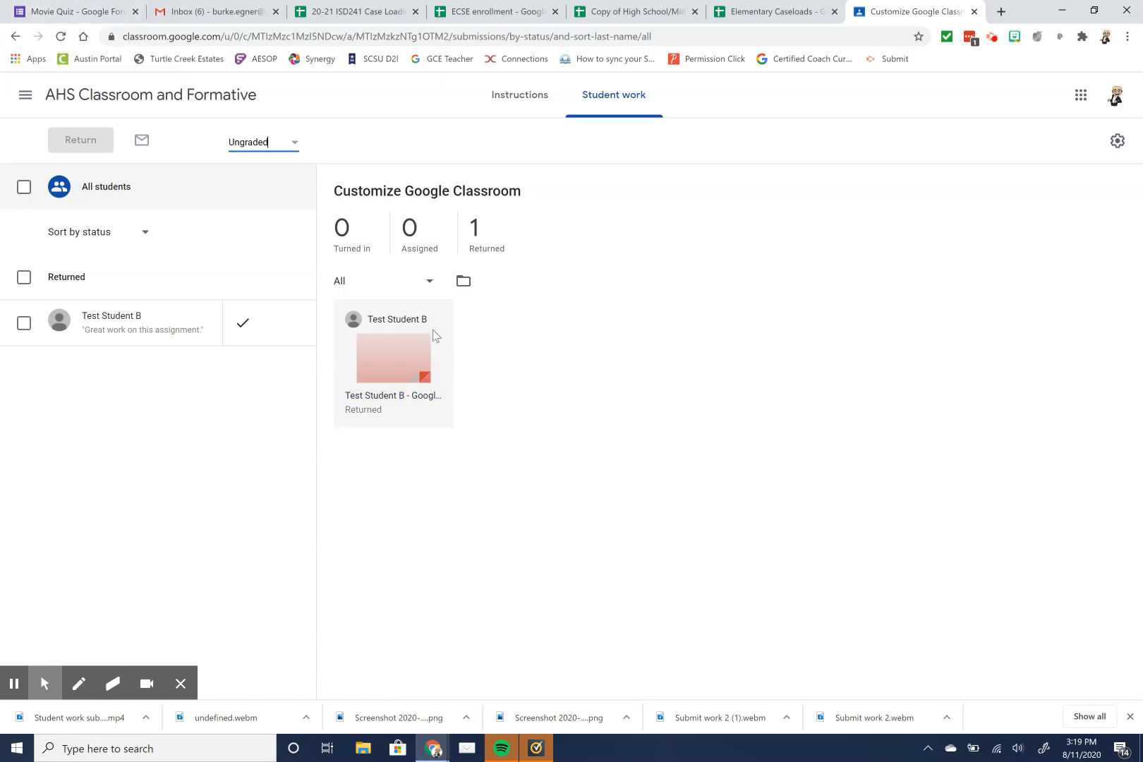
{"action": "left_click", "coordinate": [522, 96]}
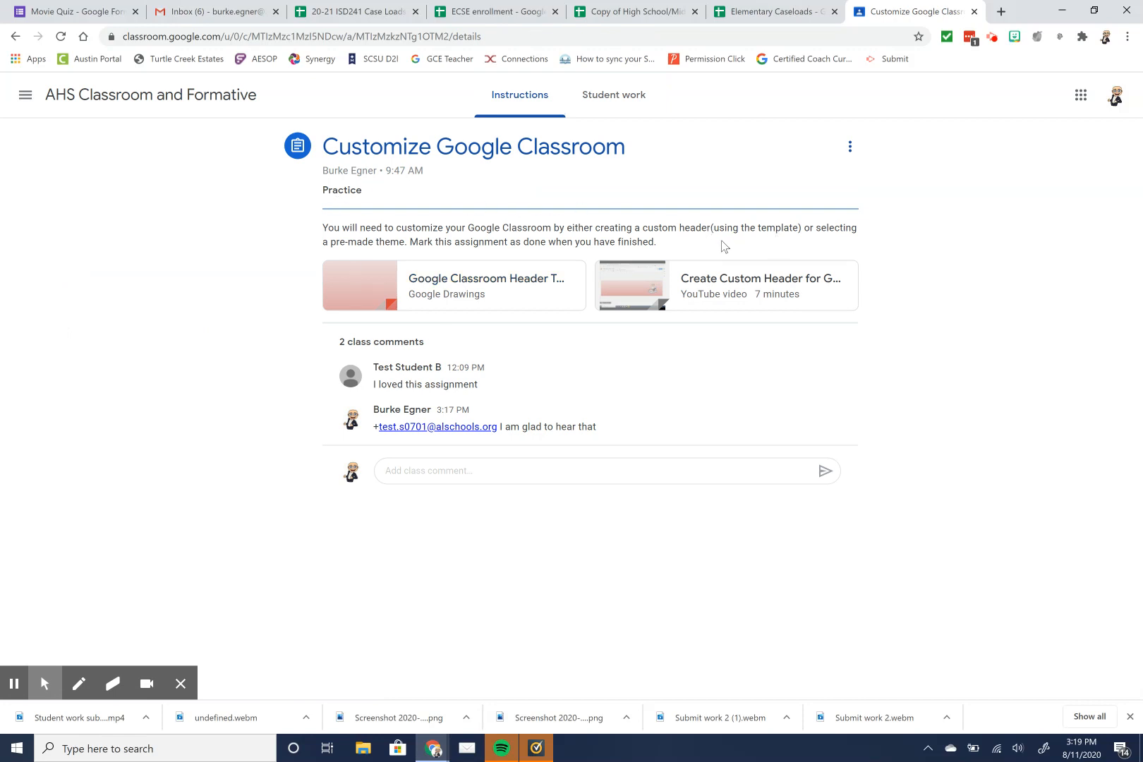
{"action": "left_click", "coordinate": [106, 94]}
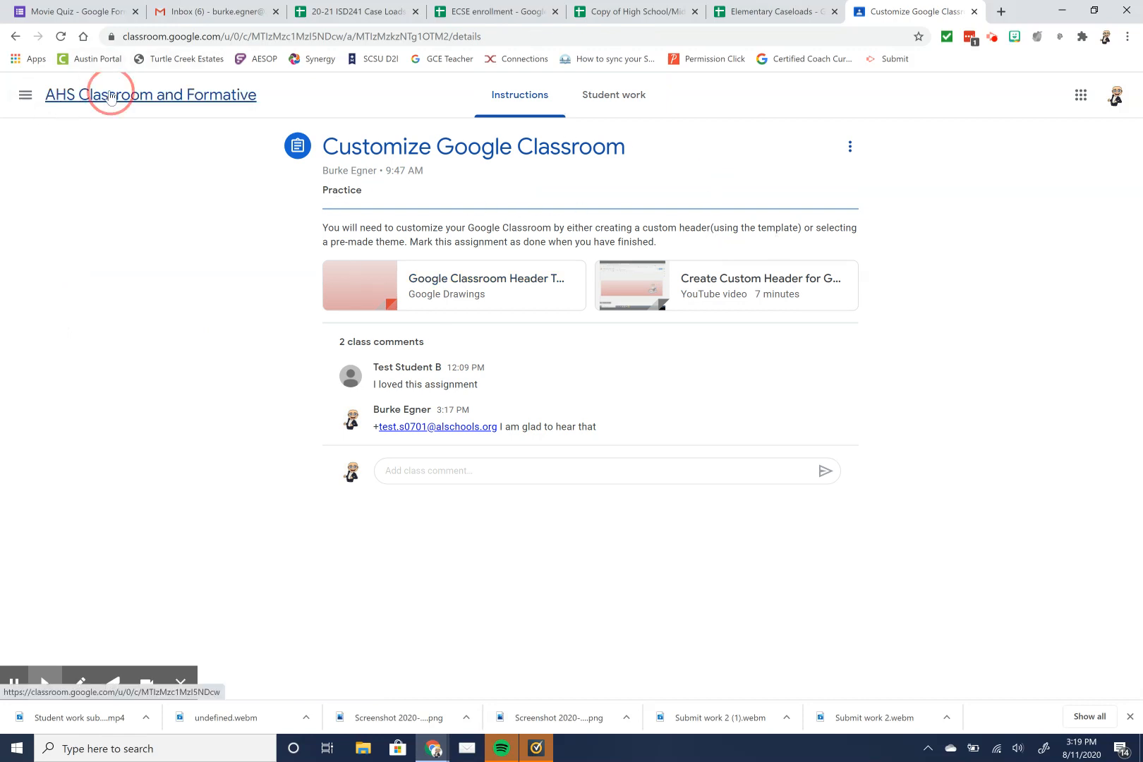
Open the student's turned-in work for the Submit a Screenshot of a Created Google Classroom assignment
{"action": "left_click", "coordinate": [525, 107]}
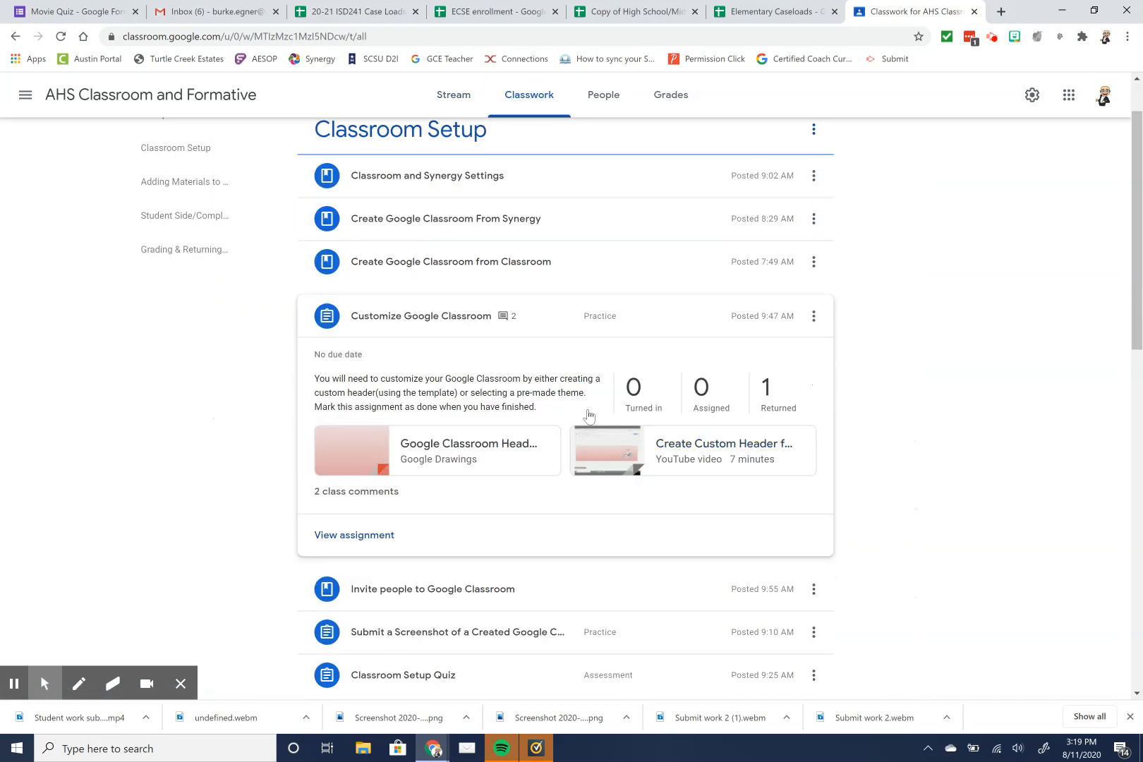
{"action": "scroll", "coordinate": [586, 423], "scroll_direction": "down", "scroll_amount": 1}
{"action": "scroll", "coordinate": [521, 494], "scroll_direction": "down", "scroll_amount": 1}
{"action": "left_click", "coordinate": [518, 501]}
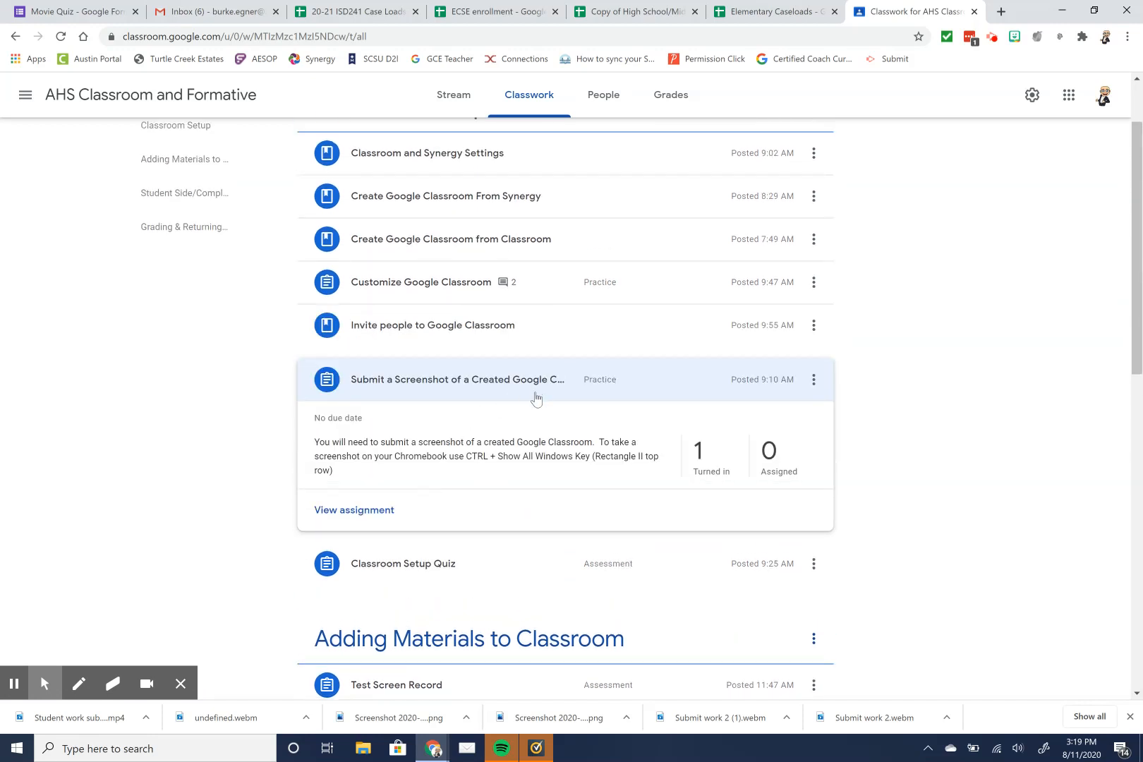
{"action": "left_click", "coordinate": [380, 517]}
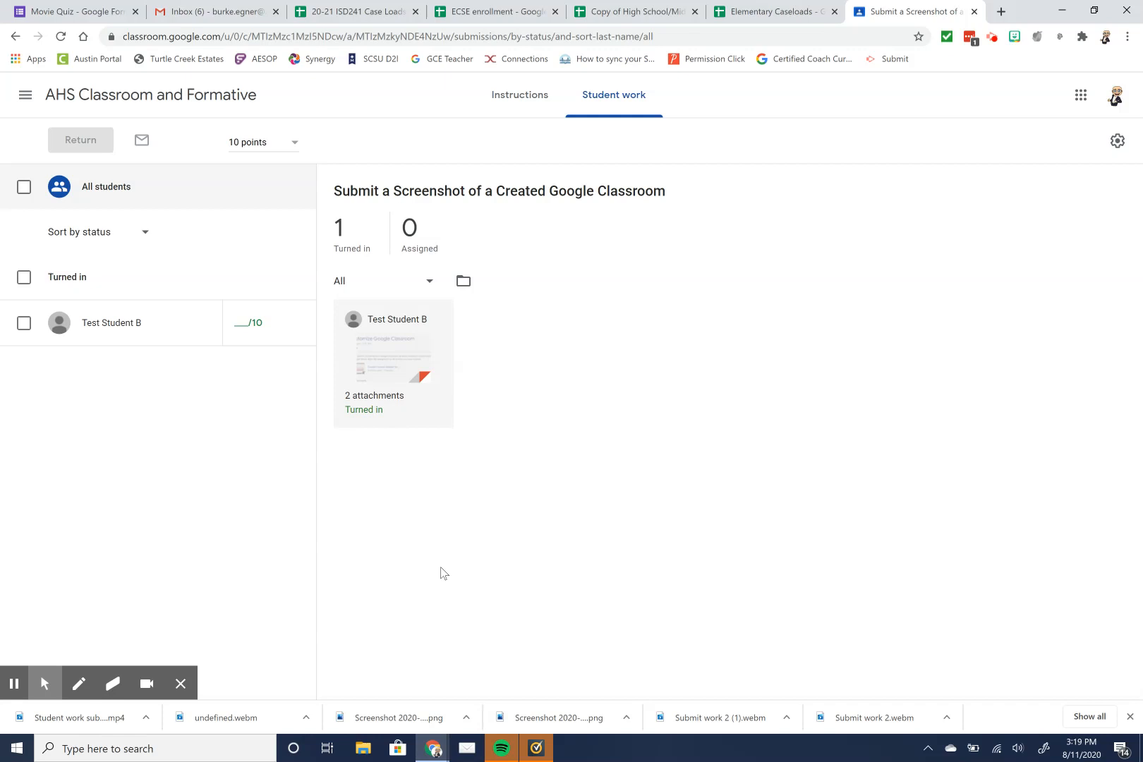
{"action": "left_click", "coordinate": [394, 347]}
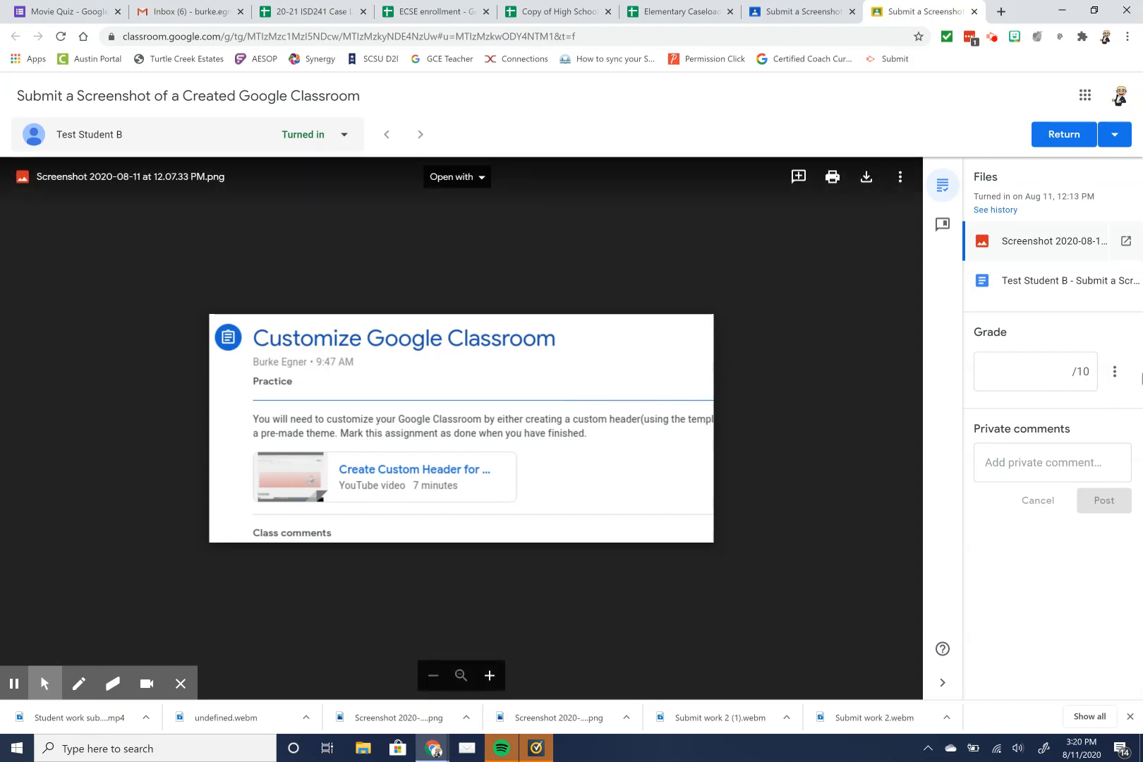
Grade the screenshot submission 5 out of 10
{"action": "left_click", "coordinate": [1119, 366]}
{"action": "left_click", "coordinate": [1117, 367]}
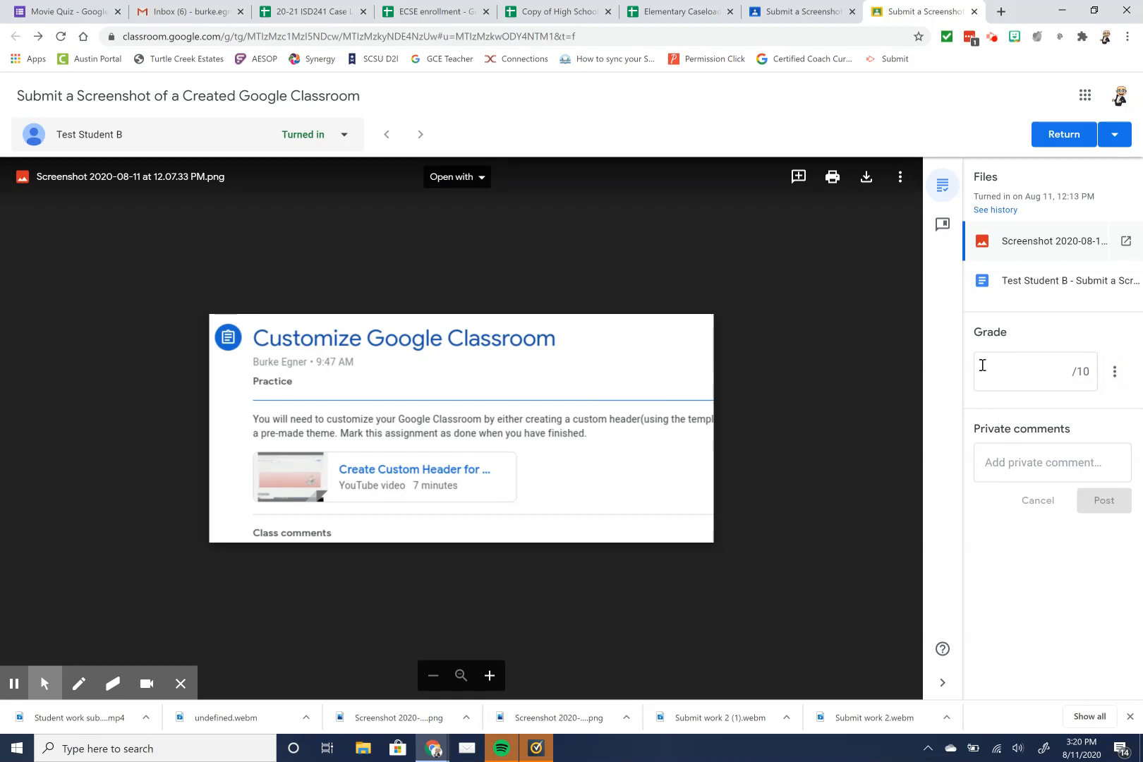
{"action": "left_click", "coordinate": [1025, 382]}
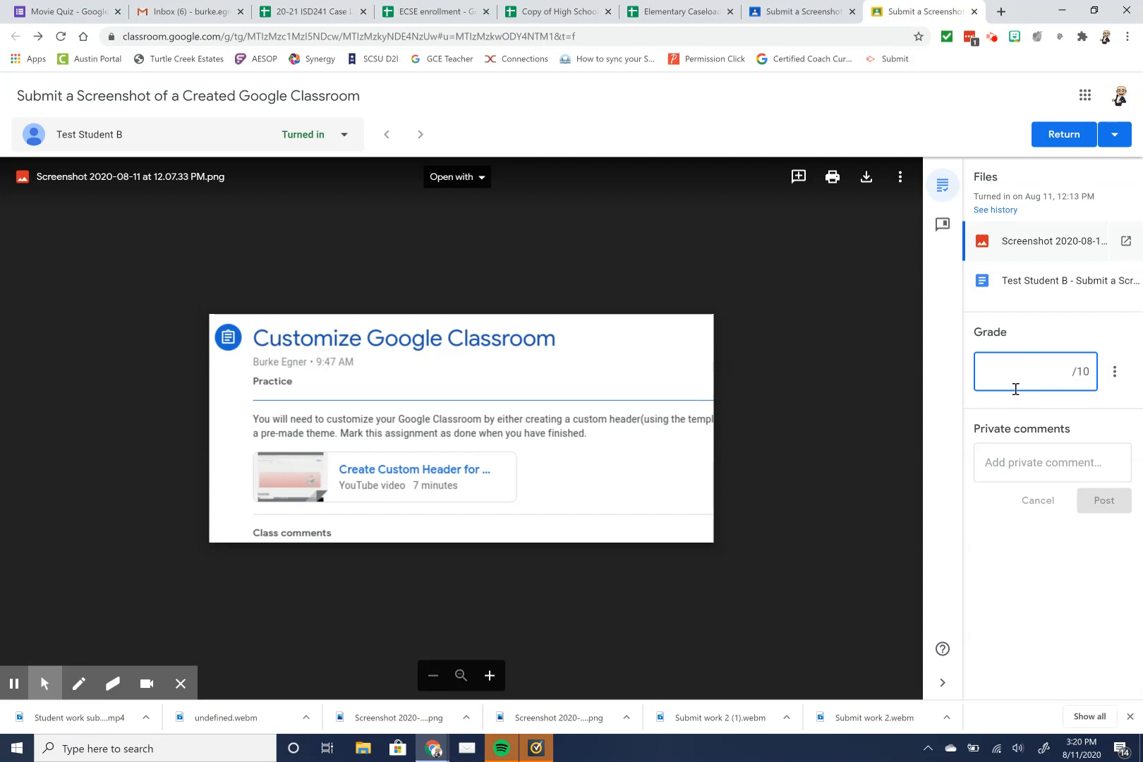
{"action": "type", "text": "5"}
Post the private comment "Excellent screen shot, but you are missing classroom header" on the submission
{"action": "left_click", "coordinate": [1047, 462]}
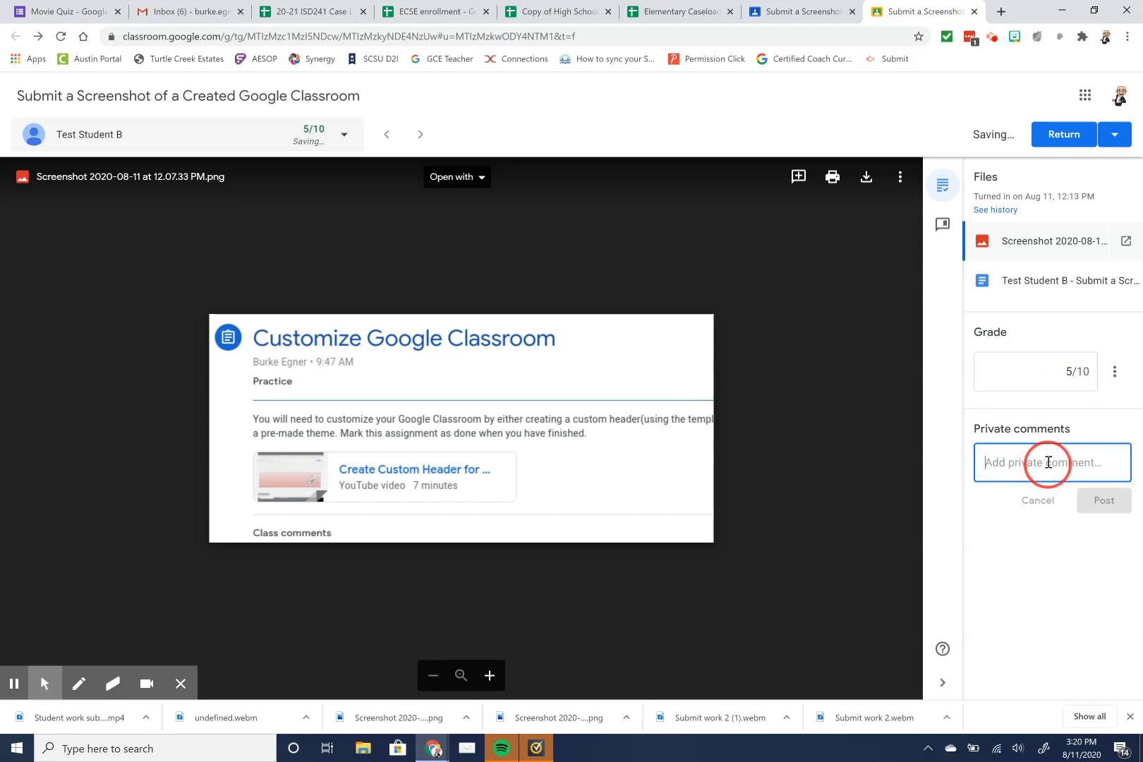
{"action": "type", "text": "Excellent screen s"}
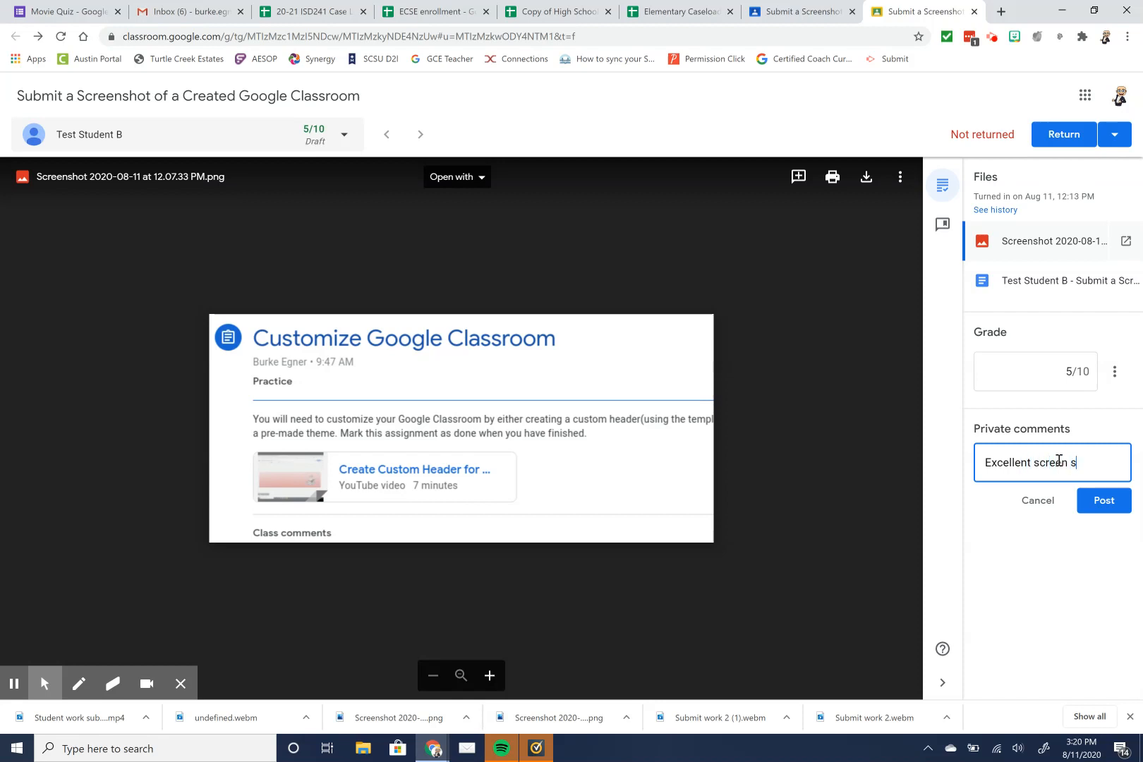
{"action": "type", "text": "hot, but you are missing classroom"}
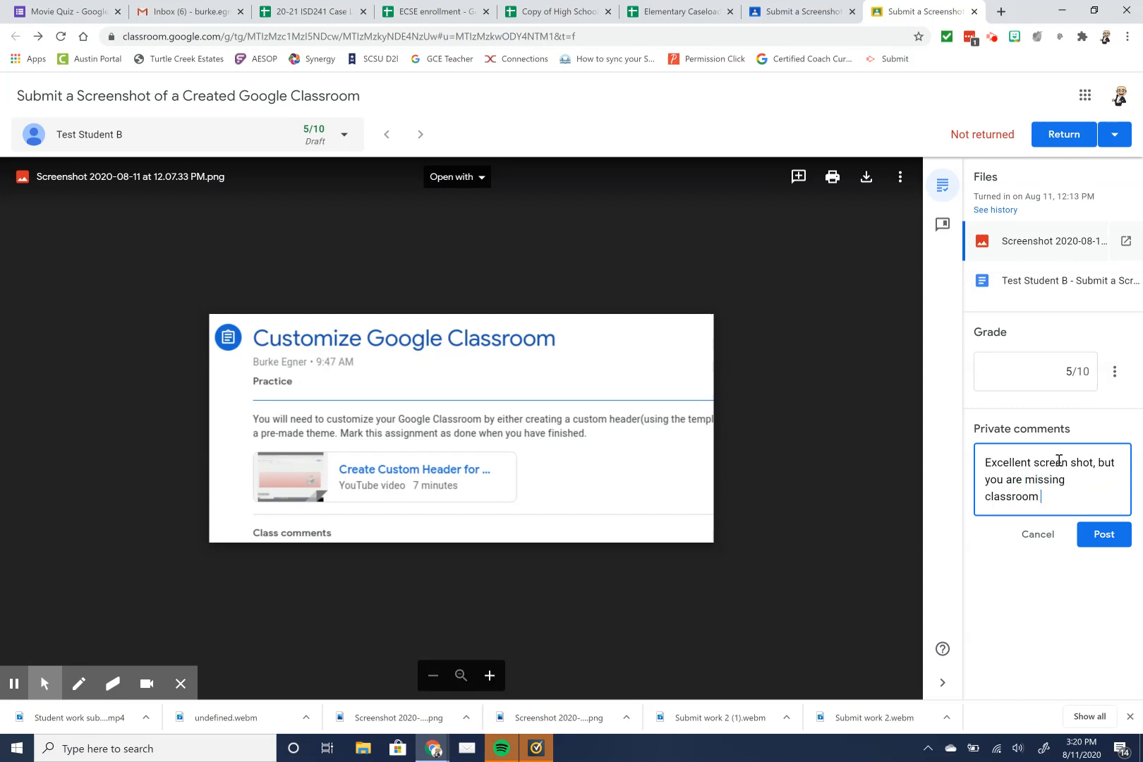
{"action": "type", "text": " header"}
{"action": "left_click", "coordinate": [1114, 541]}
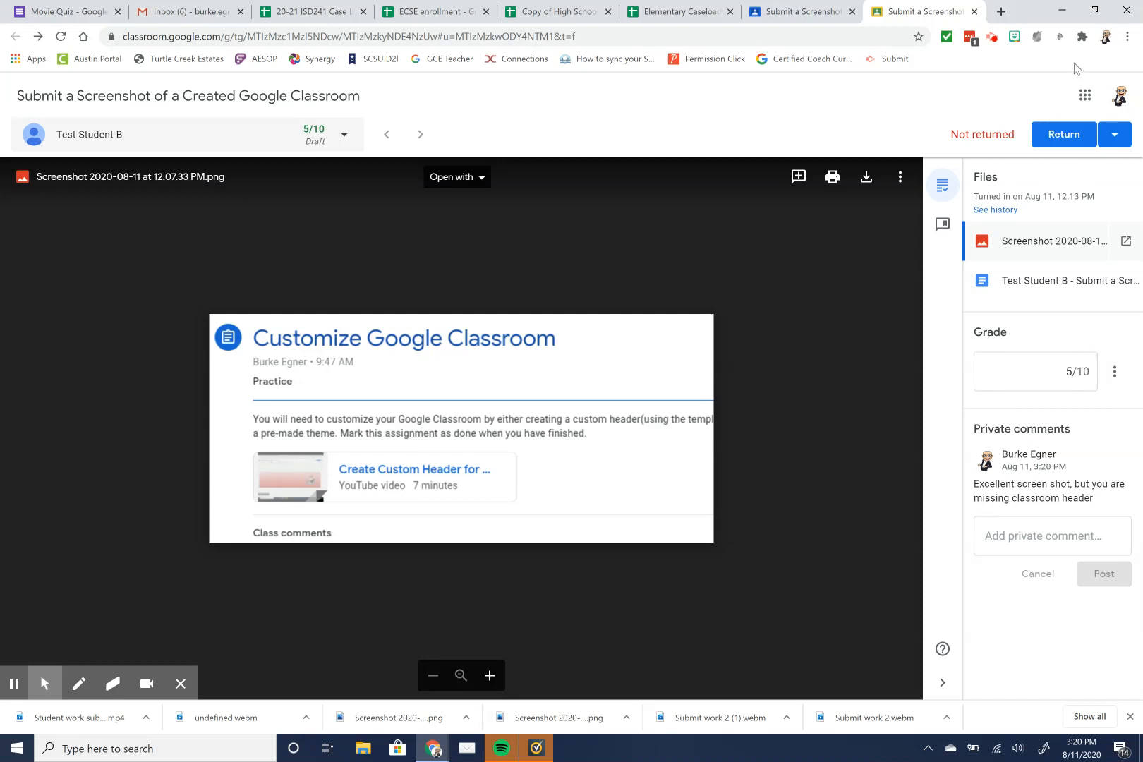
Return the graded screenshot submission to the student and close the grading view
{"action": "left_click", "coordinate": [1077, 132]}
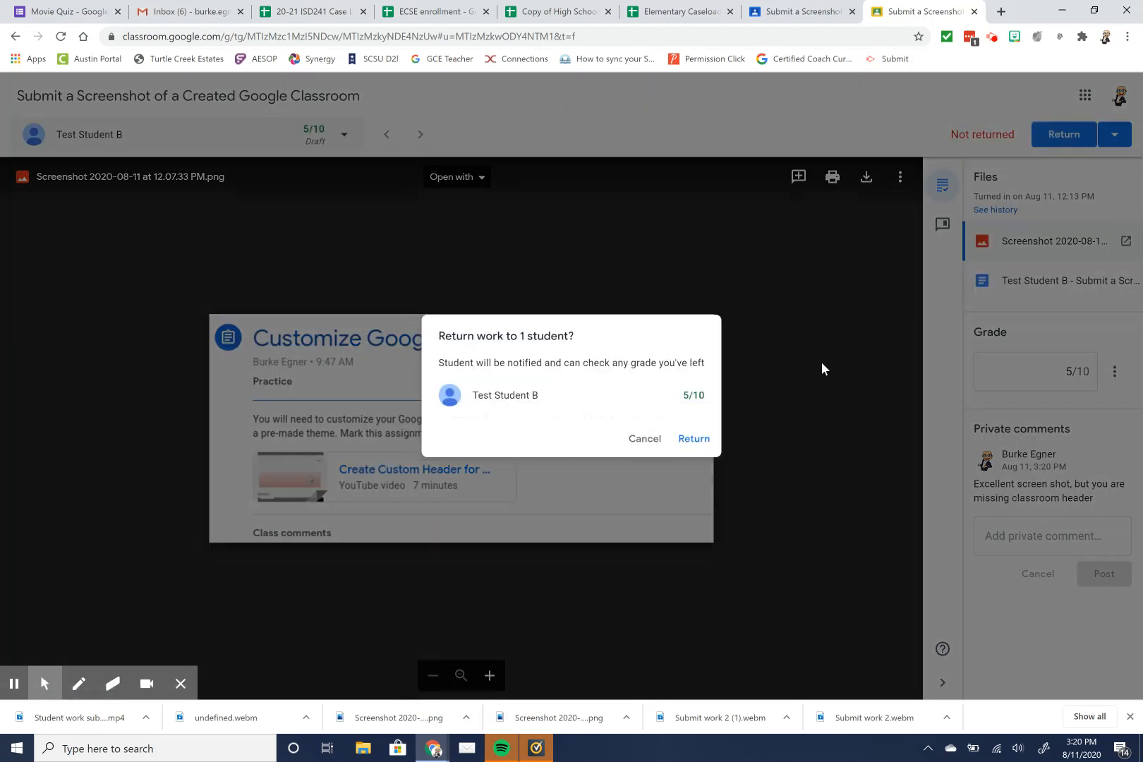
{"action": "left_click", "coordinate": [693, 436]}
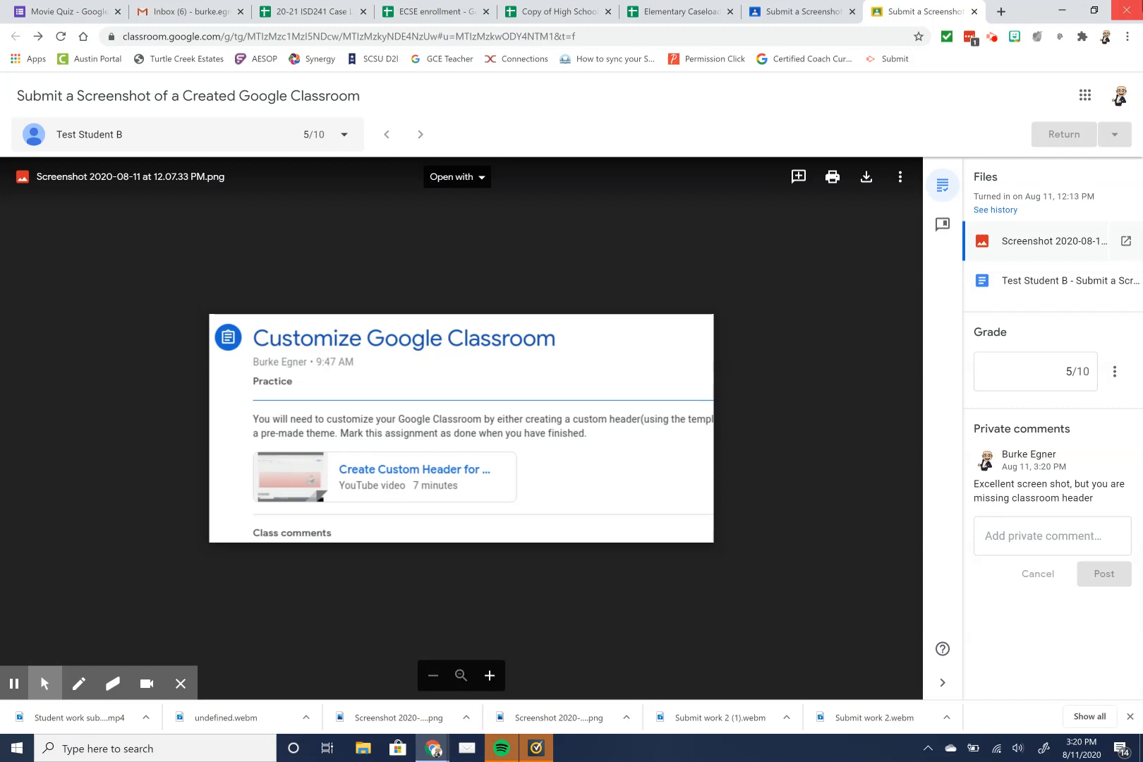
{"action": "left_click", "coordinate": [974, 11]}
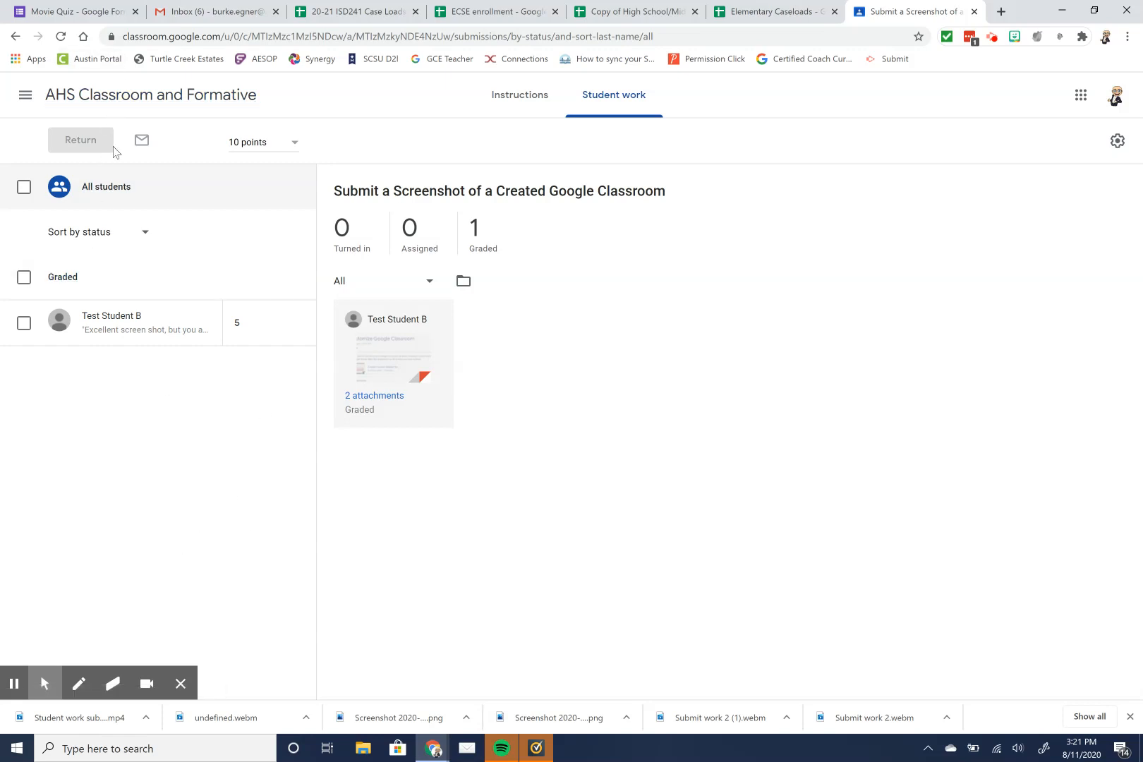
Go back to the AHS Classroom and Formative class stream and look over its recent posts
{"action": "left_click", "coordinate": [126, 99]}
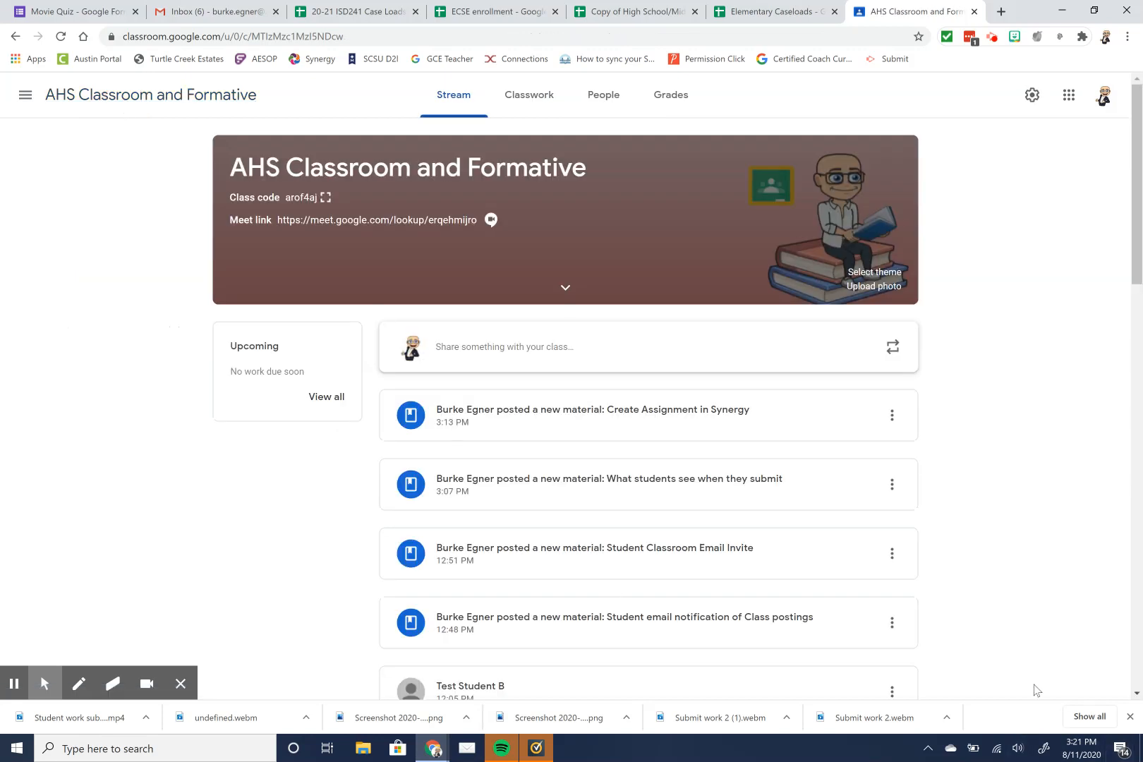
{"action": "scroll", "coordinate": [825, 542], "scroll_direction": "down", "scroll_amount": 1}
{"action": "scroll", "coordinate": [826, 542], "scroll_direction": "down", "scroll_amount": 3}
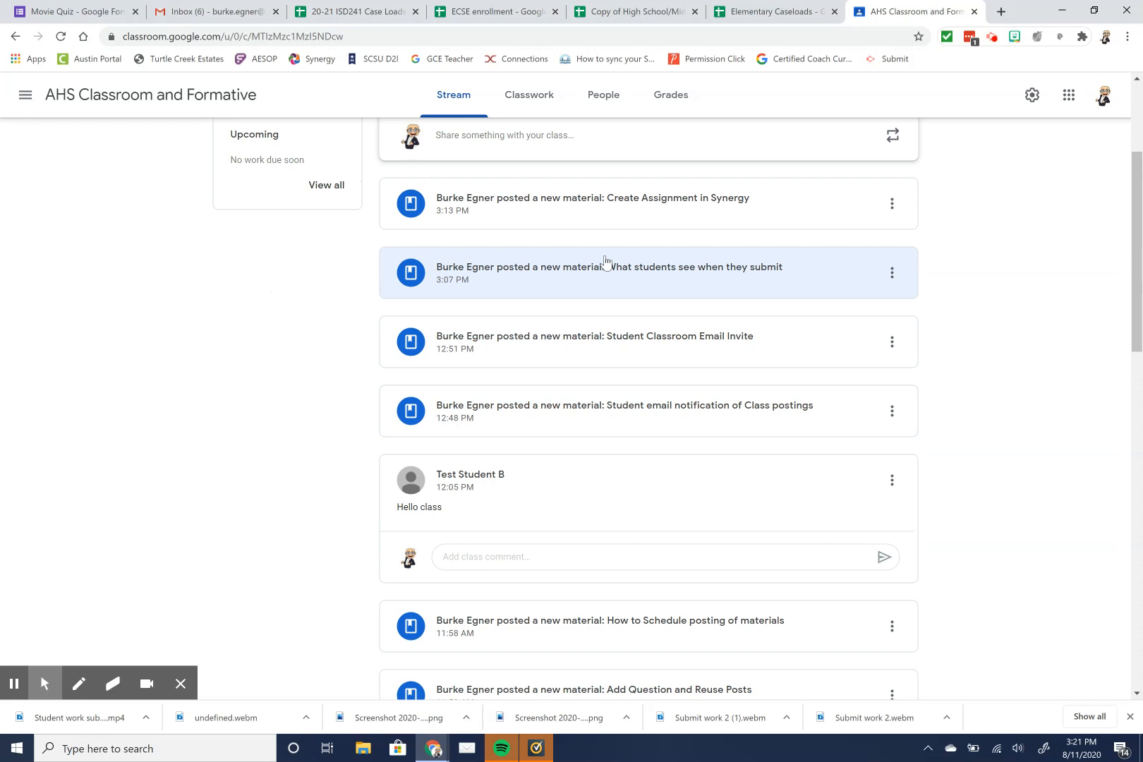
{"action": "scroll", "coordinate": [658, 469], "scroll_direction": "down", "scroll_amount": 1}
{"action": "scroll", "coordinate": [675, 334], "scroll_direction": "up", "scroll_amount": 3}
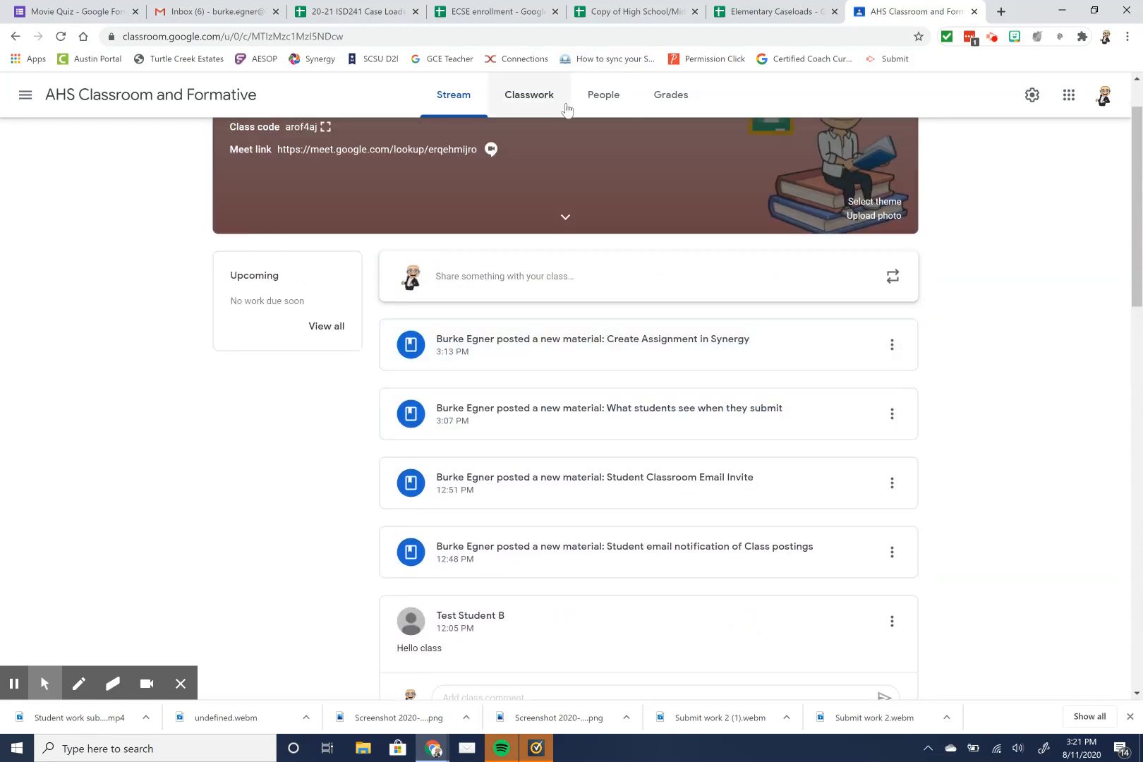
Find the Movie Quiz assignment under Adding Materials to Classroom in the classwork list and open its student work
{"action": "left_click", "coordinate": [566, 109]}
{"action": "scroll", "coordinate": [536, 443], "scroll_direction": "down", "scroll_amount": 1}
{"action": "scroll", "coordinate": [484, 461], "scroll_direction": "down", "scroll_amount": 3}
{"action": "scroll", "coordinate": [484, 463], "scroll_direction": "down", "scroll_amount": 2}
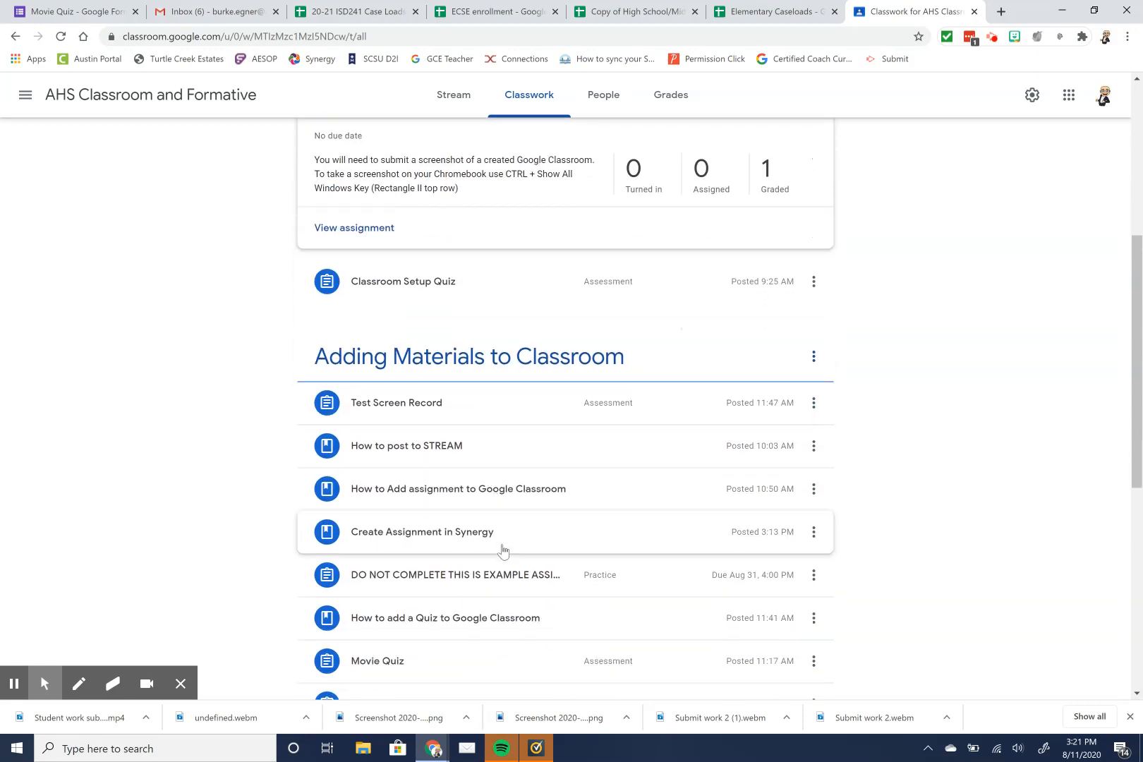
{"action": "scroll", "coordinate": [502, 549], "scroll_direction": "down", "scroll_amount": 1}
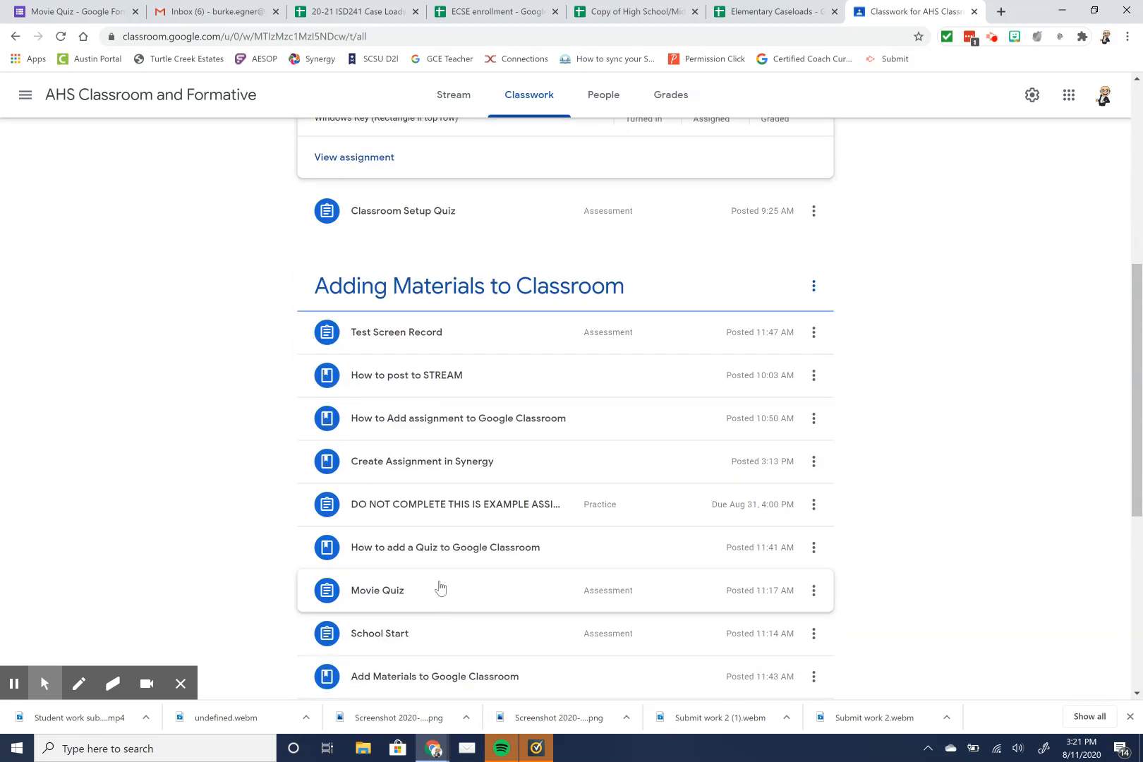
{"action": "left_click", "coordinate": [440, 588]}
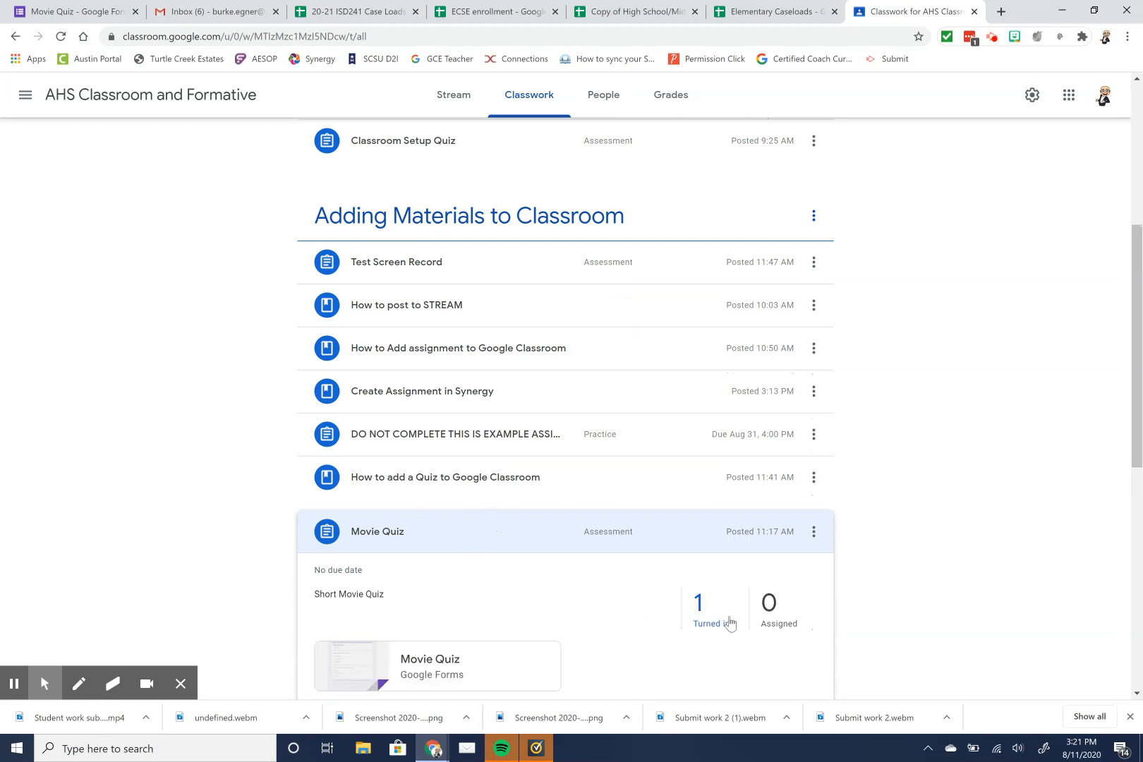
{"action": "scroll", "coordinate": [729, 621], "scroll_direction": "down", "scroll_amount": 2}
{"action": "left_click", "coordinate": [381, 595]}
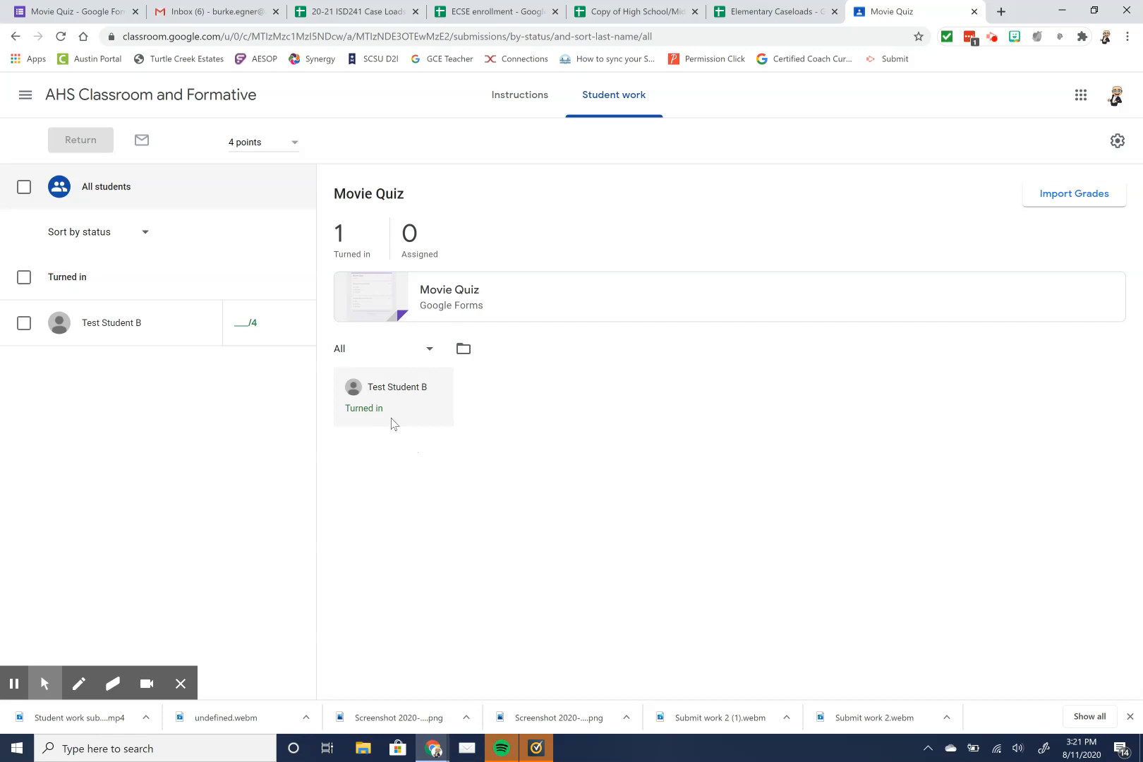
Import the Movie Quiz grades from the linked form into the assignment, overwriting the current grades
{"action": "left_click", "coordinate": [1090, 198]}
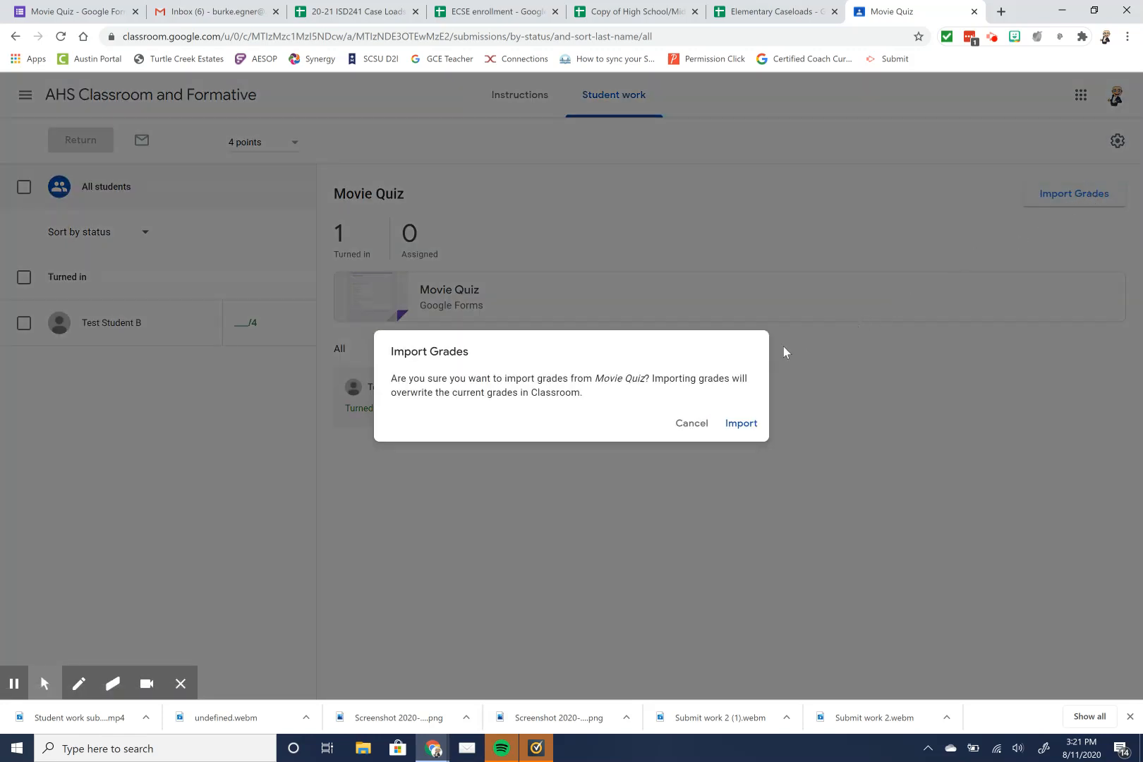
{"action": "left_click", "coordinate": [741, 425]}
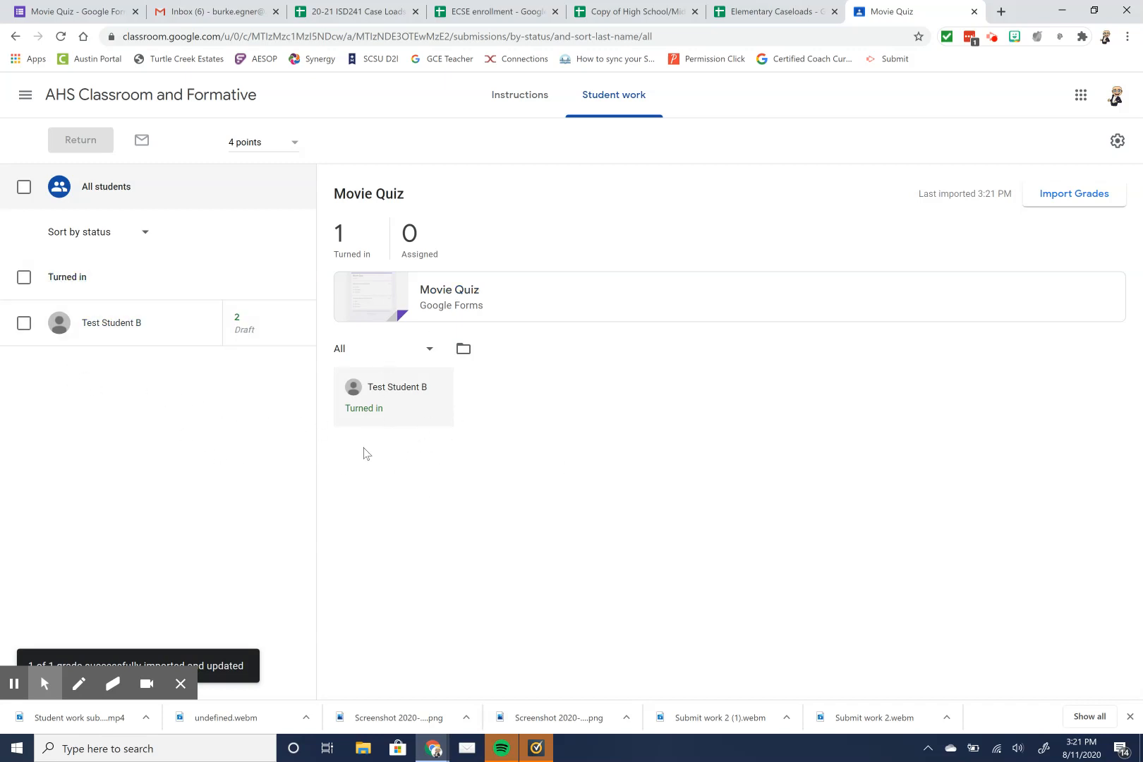
View the Movie Quiz form attached to the assignment, close it, and look at the assignment's instructions
{"action": "left_click", "coordinate": [462, 295]}
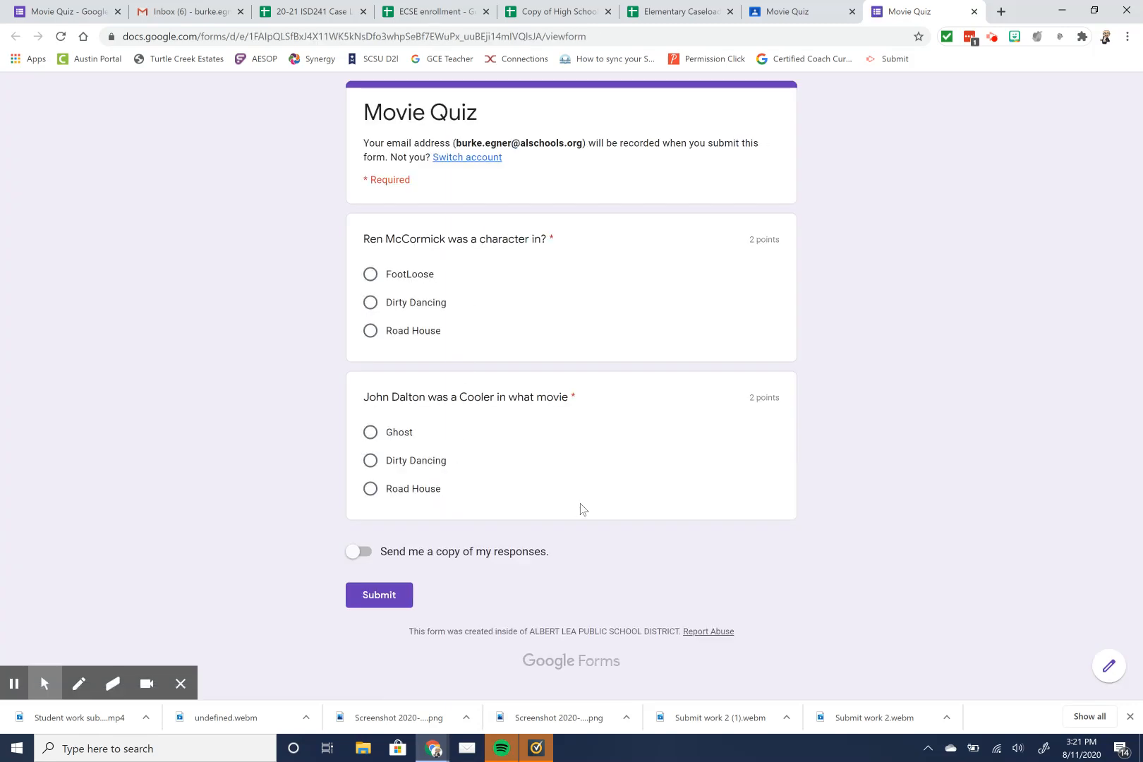
{"action": "left_click", "coordinate": [973, 12]}
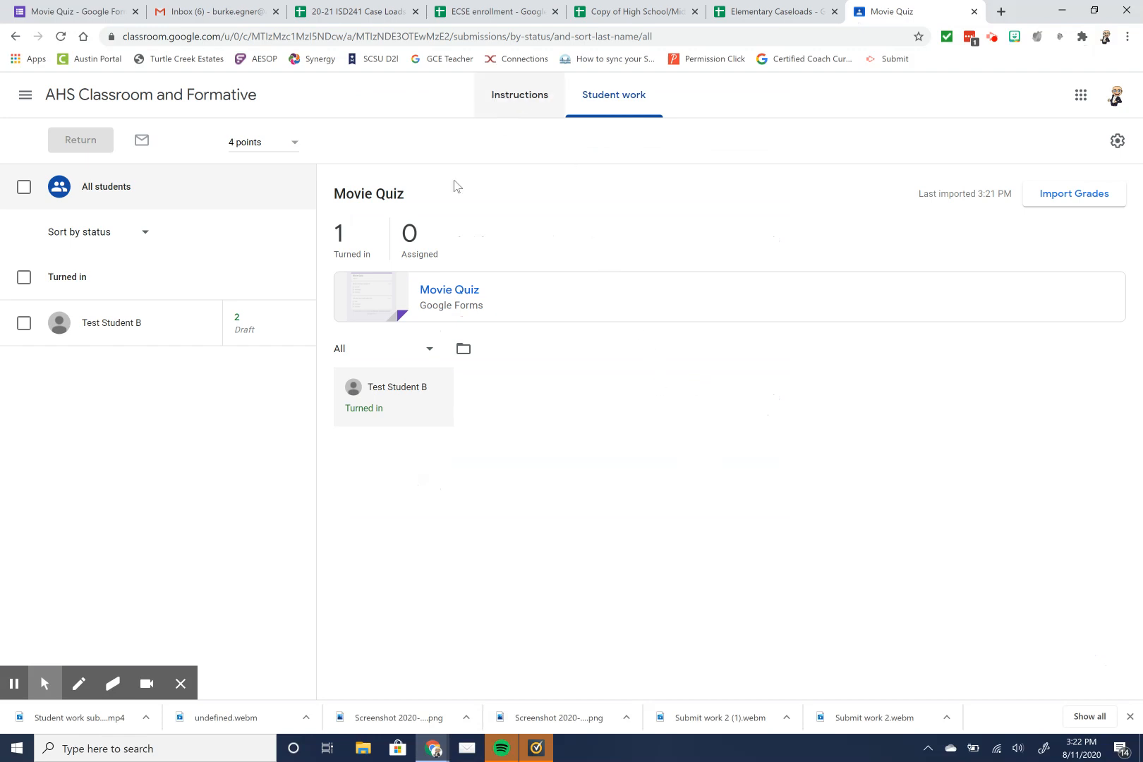
{"action": "left_click", "coordinate": [505, 99]}
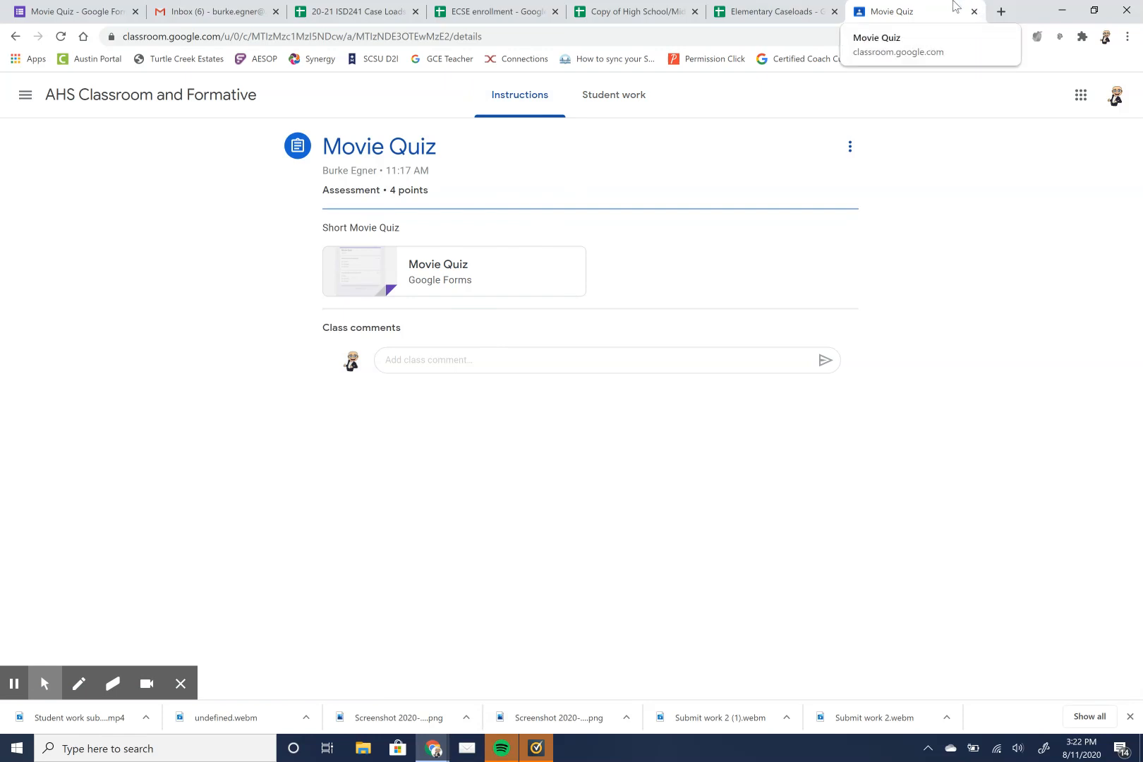
Switch to Google Forms in a new browser tab and open the Movie Quiz form for editing
{"action": "left_click", "coordinate": [1000, 11]}
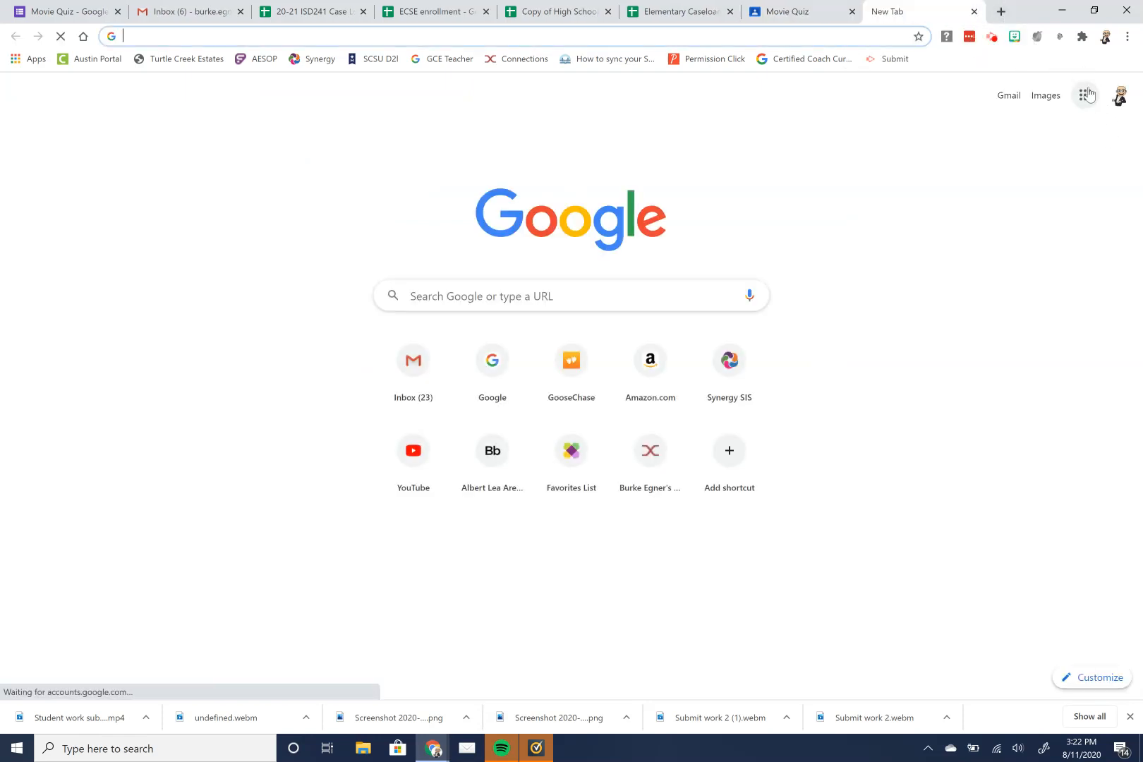
{"action": "left_click", "coordinate": [1086, 95]}
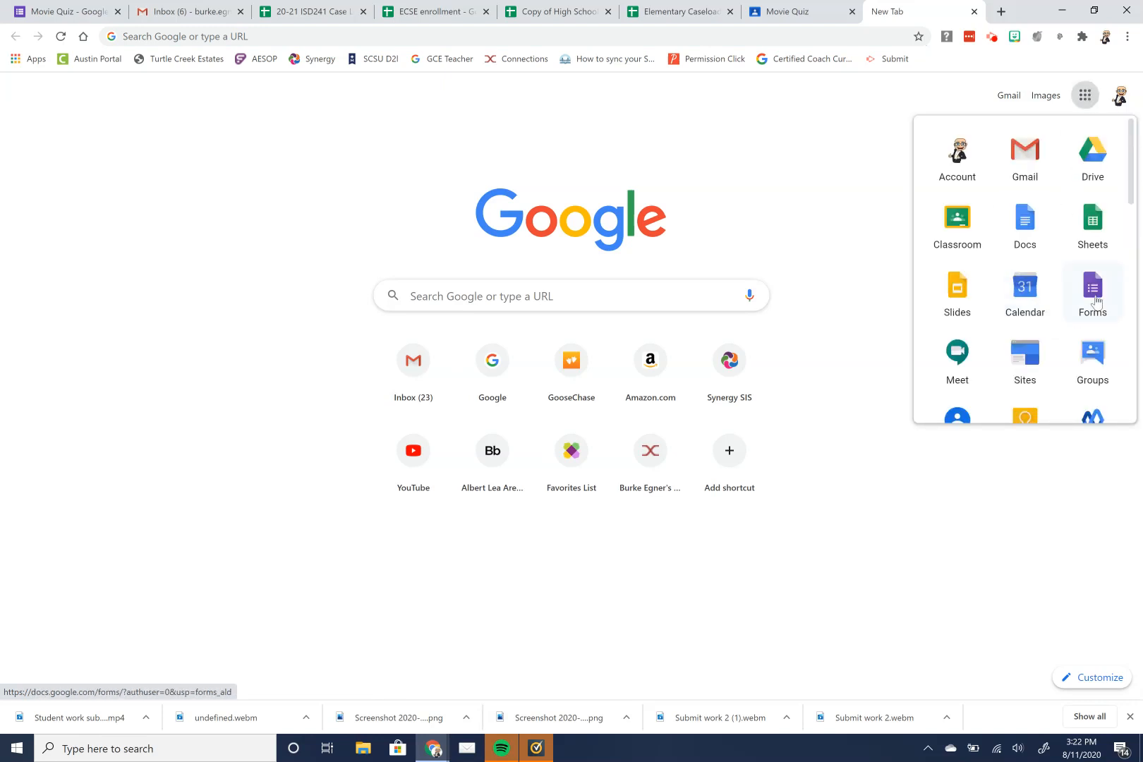
{"action": "left_click", "coordinate": [1094, 296]}
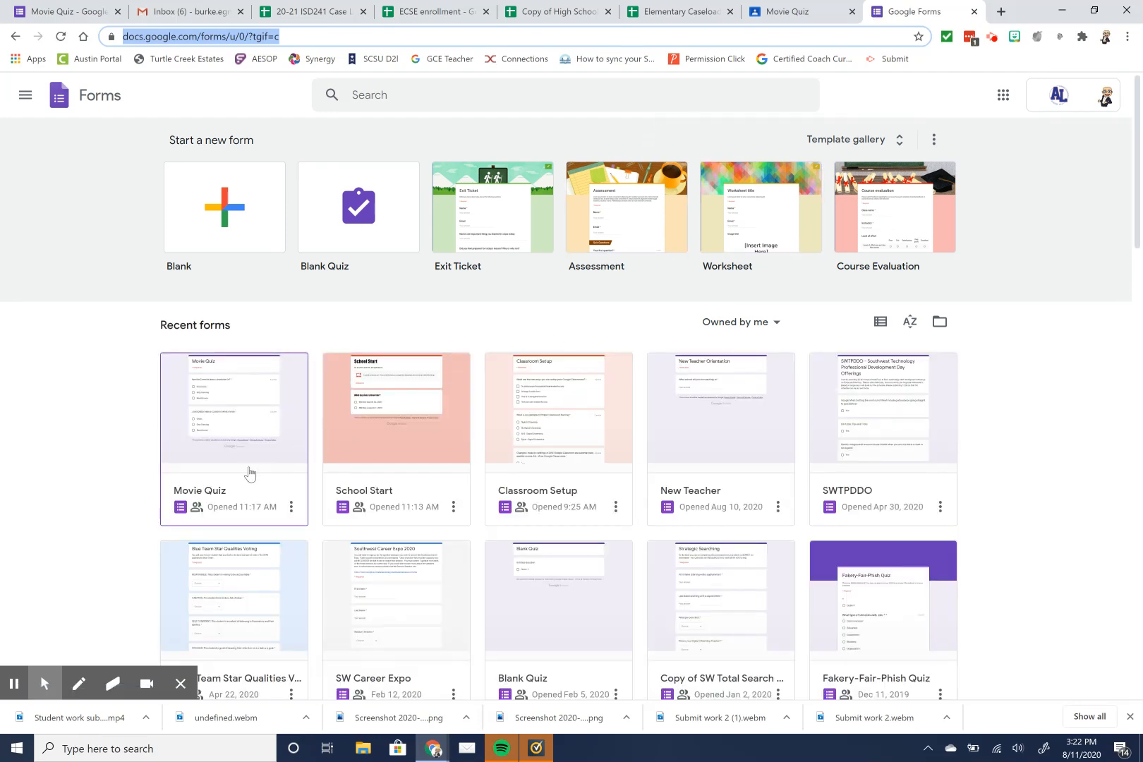
{"action": "left_click", "coordinate": [250, 470]}
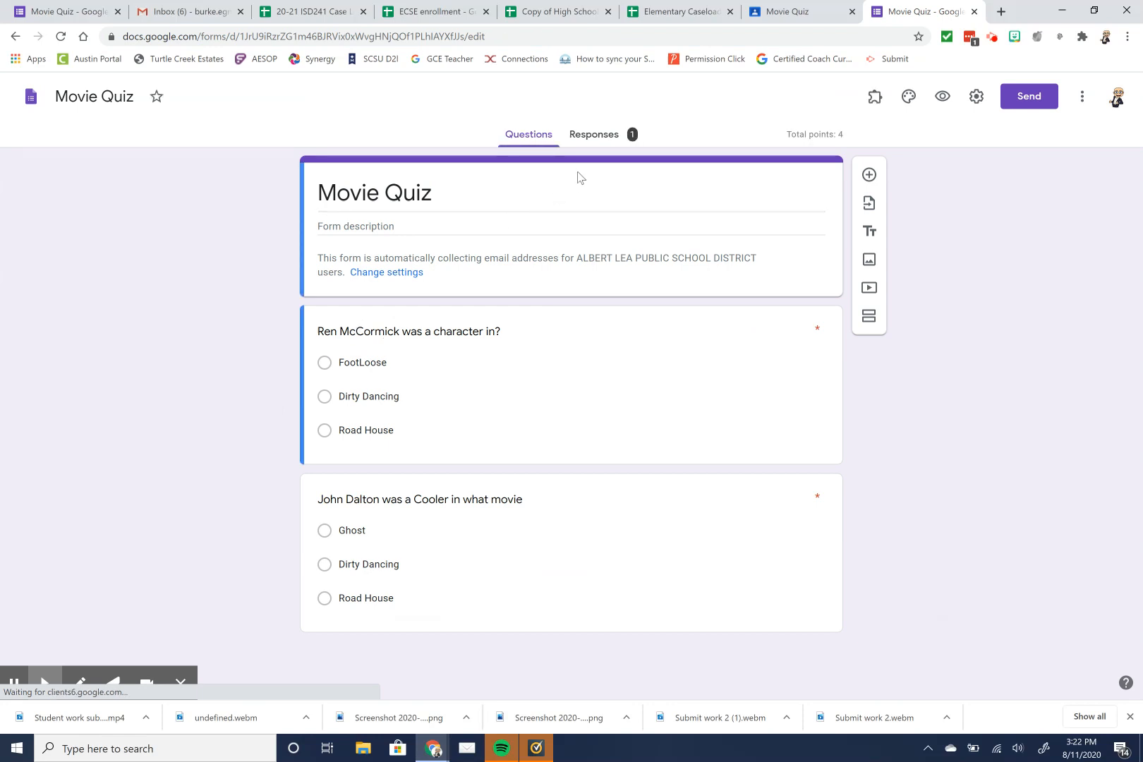
Review the Movie Quiz response summary, including insights, missed questions, scores and per-question answers, and close the form
{"action": "left_click", "coordinate": [596, 133]}
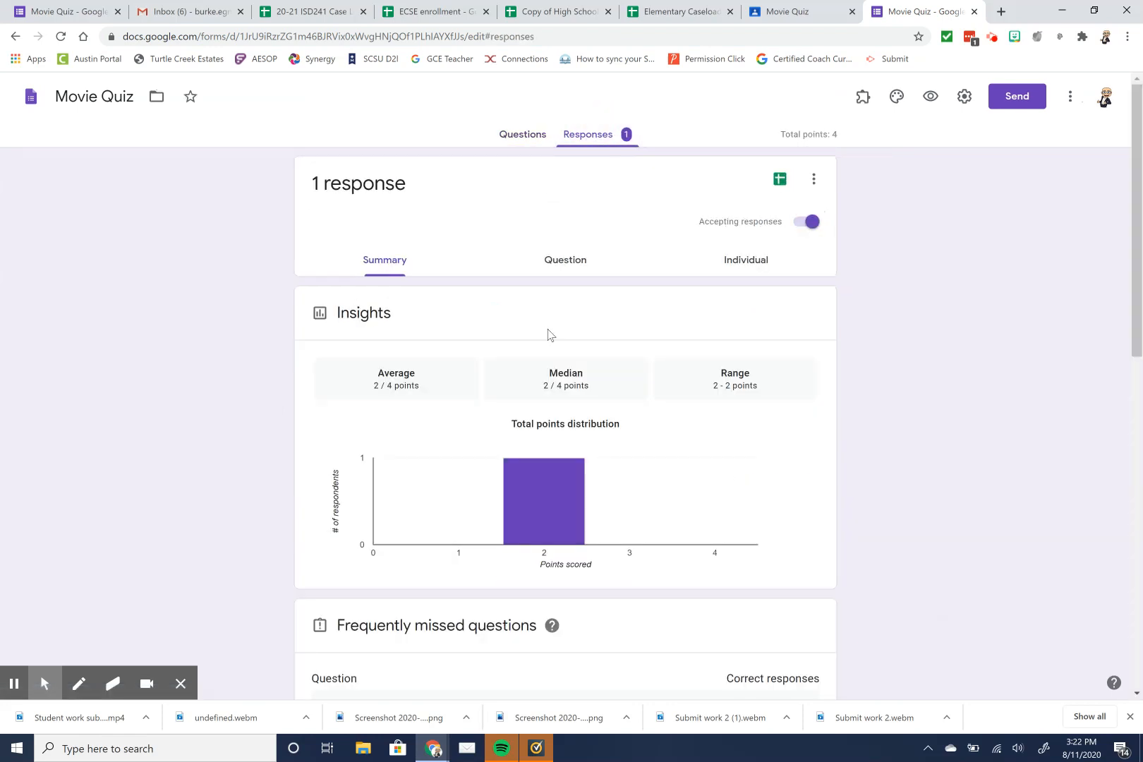
{"action": "scroll", "coordinate": [545, 297], "scroll_direction": "down", "scroll_amount": 7}
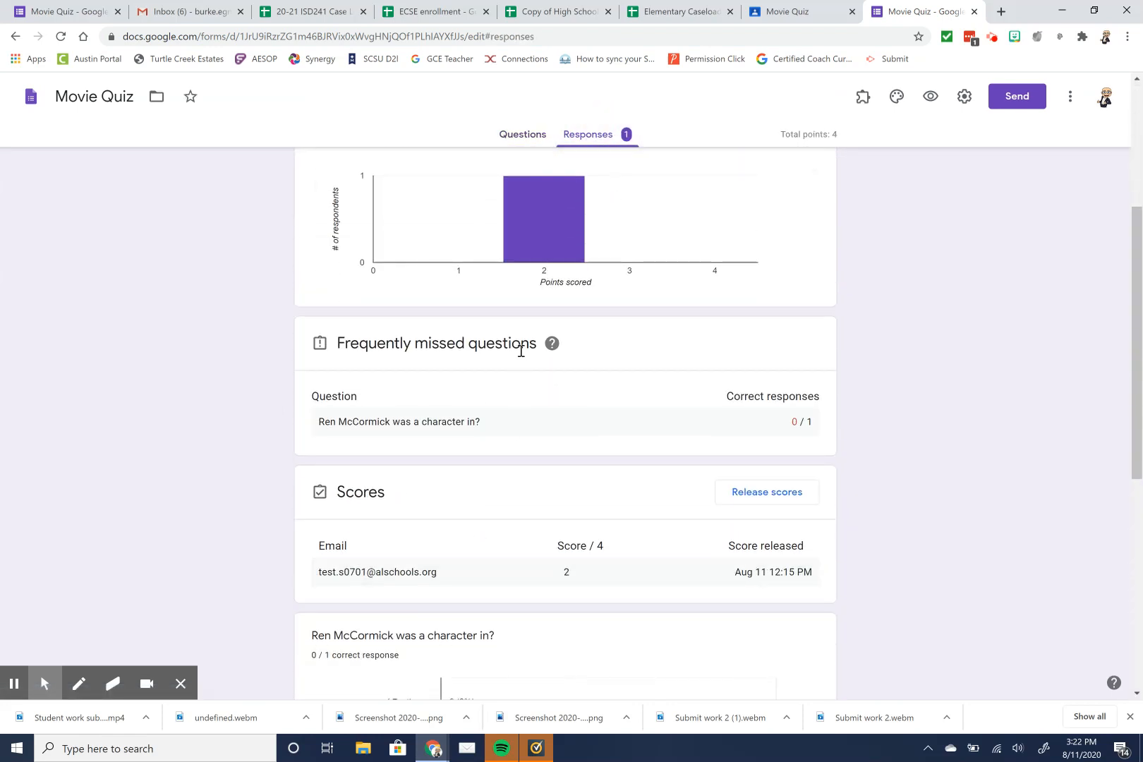
{"action": "scroll", "coordinate": [513, 423], "scroll_direction": "down", "scroll_amount": 4}
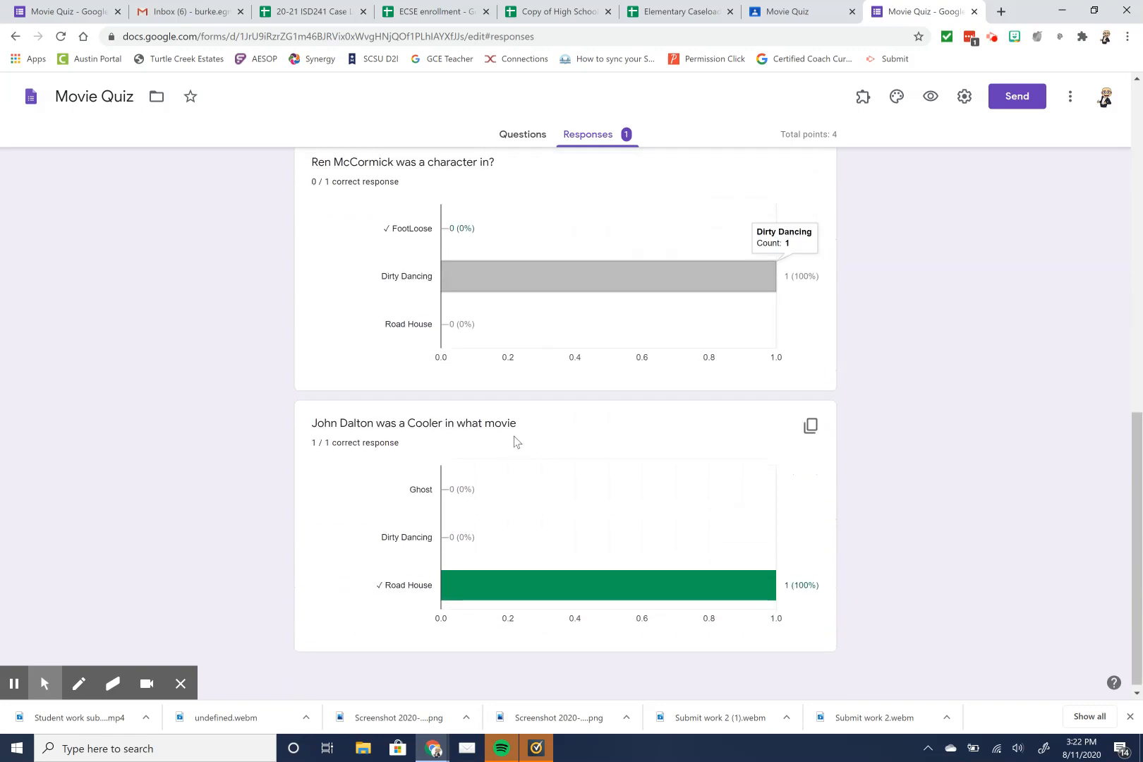
{"action": "scroll", "coordinate": [515, 434], "scroll_direction": "up", "scroll_amount": 5}
{"action": "scroll", "coordinate": [518, 431], "scroll_direction": "up", "scroll_amount": 6}
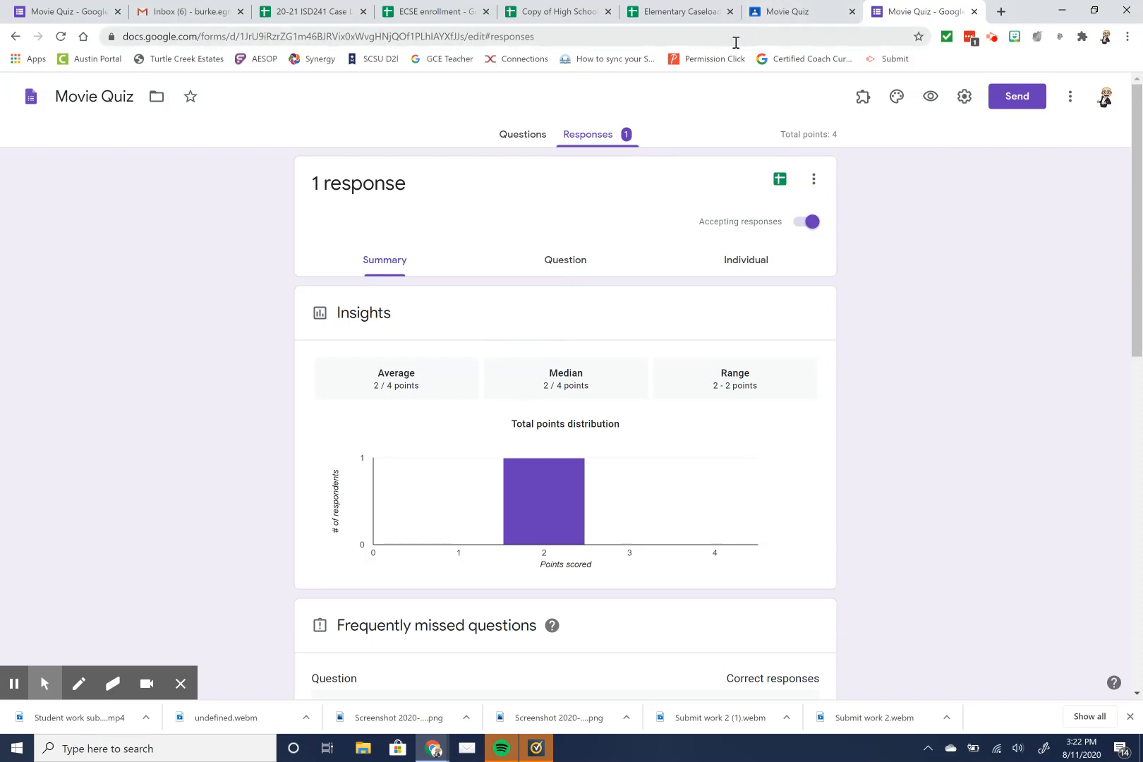
{"action": "left_click", "coordinate": [974, 12]}
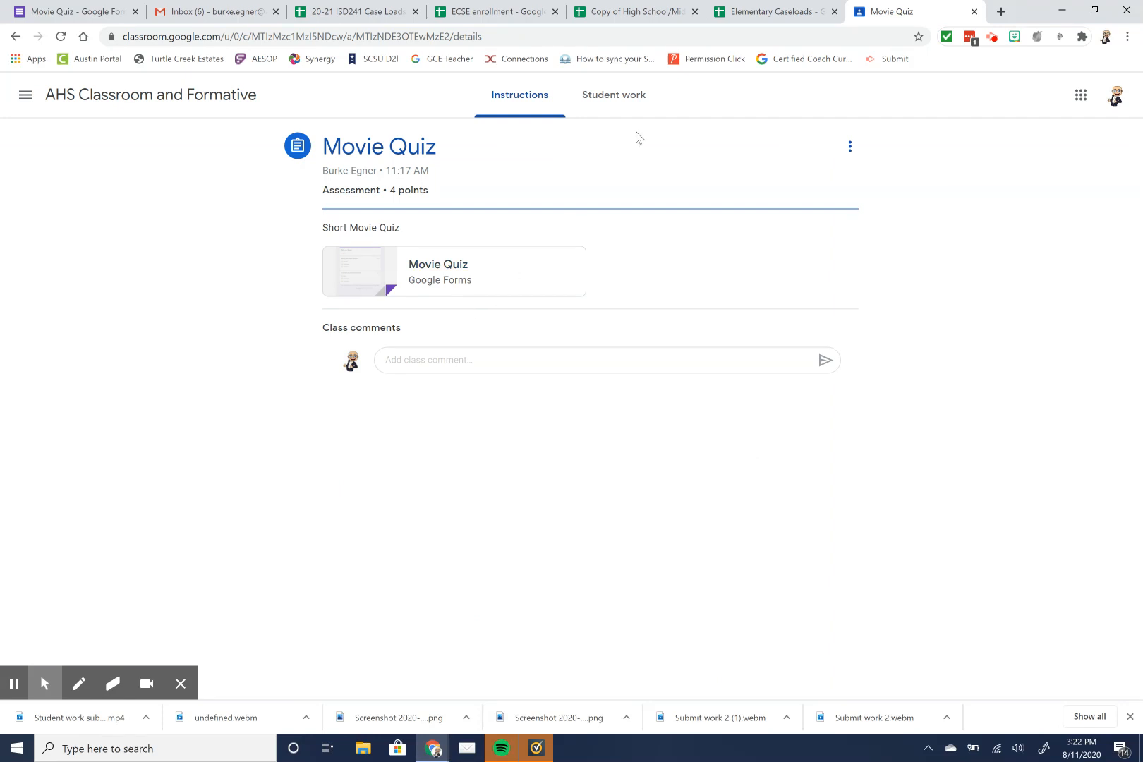
Return the graded Movie Quiz work to the student without a private comment
{"action": "left_click", "coordinate": [644, 110]}
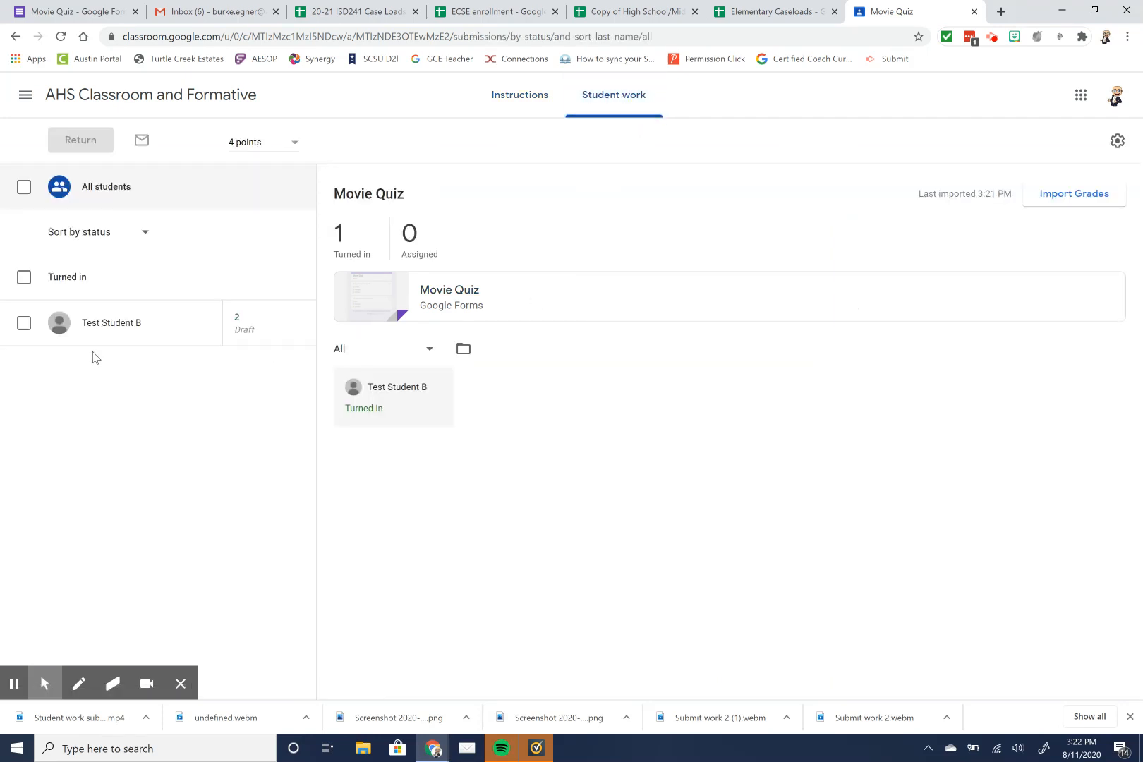
{"action": "left_click", "coordinate": [23, 325]}
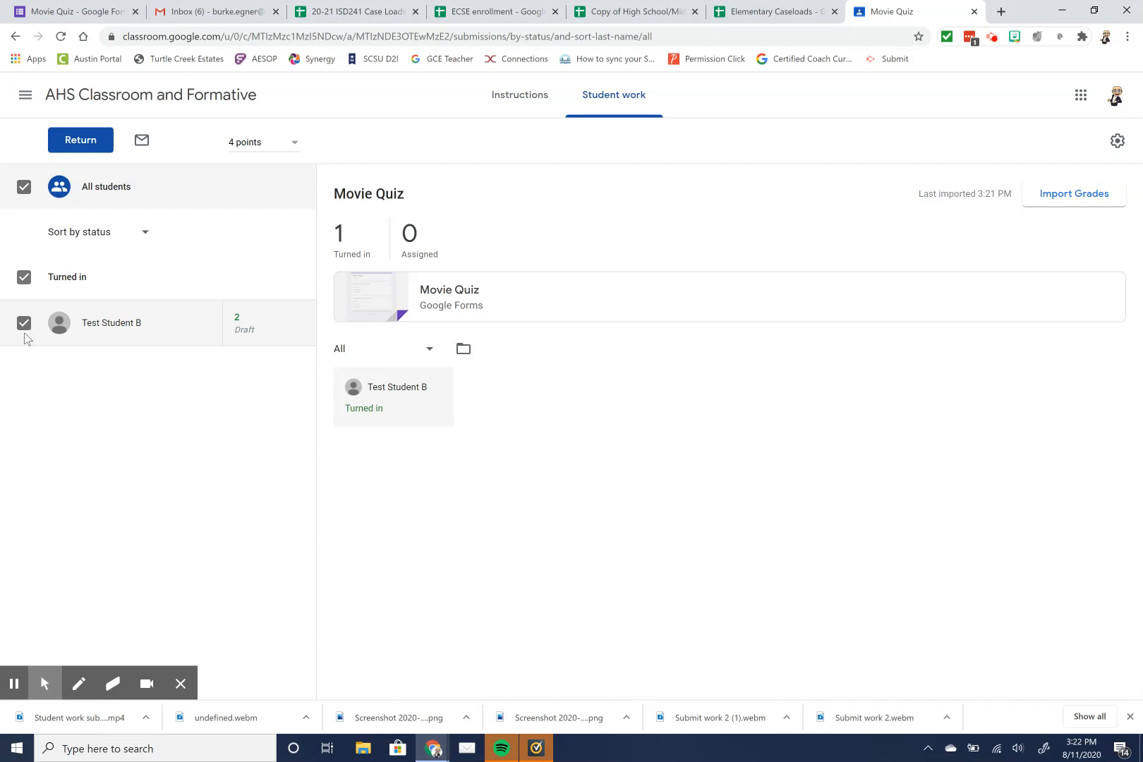
{"action": "left_click", "coordinate": [69, 145]}
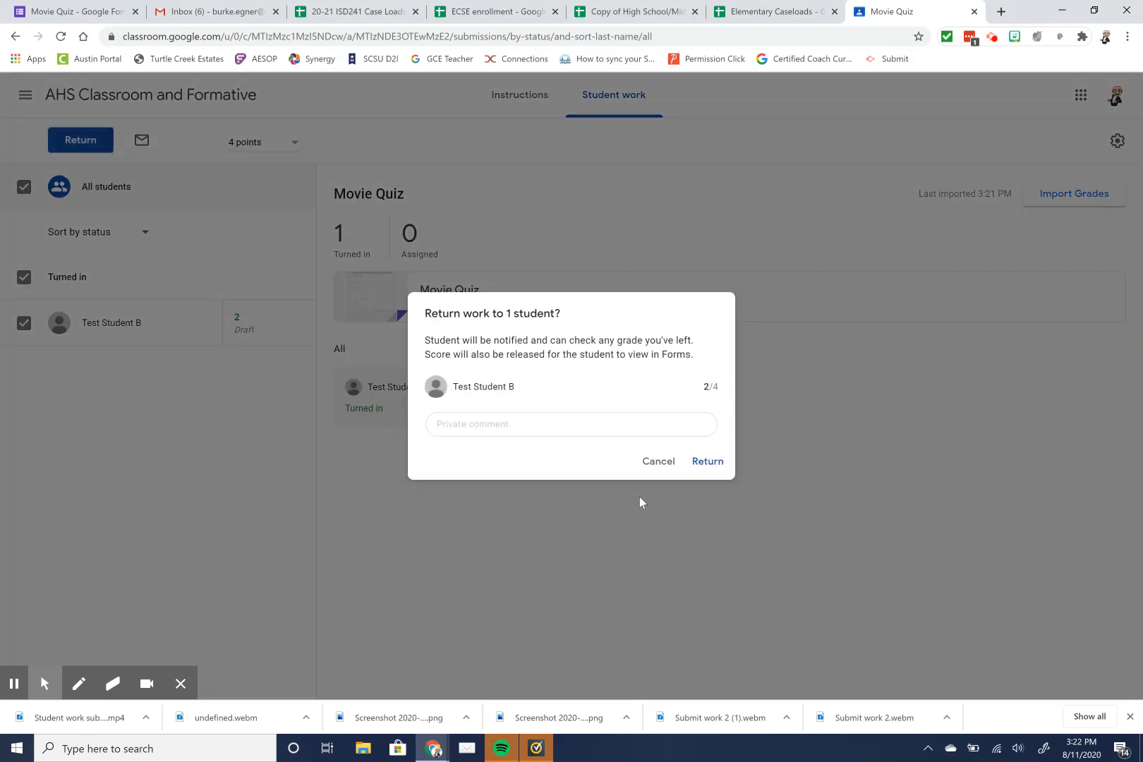
{"action": "left_click", "coordinate": [702, 466]}
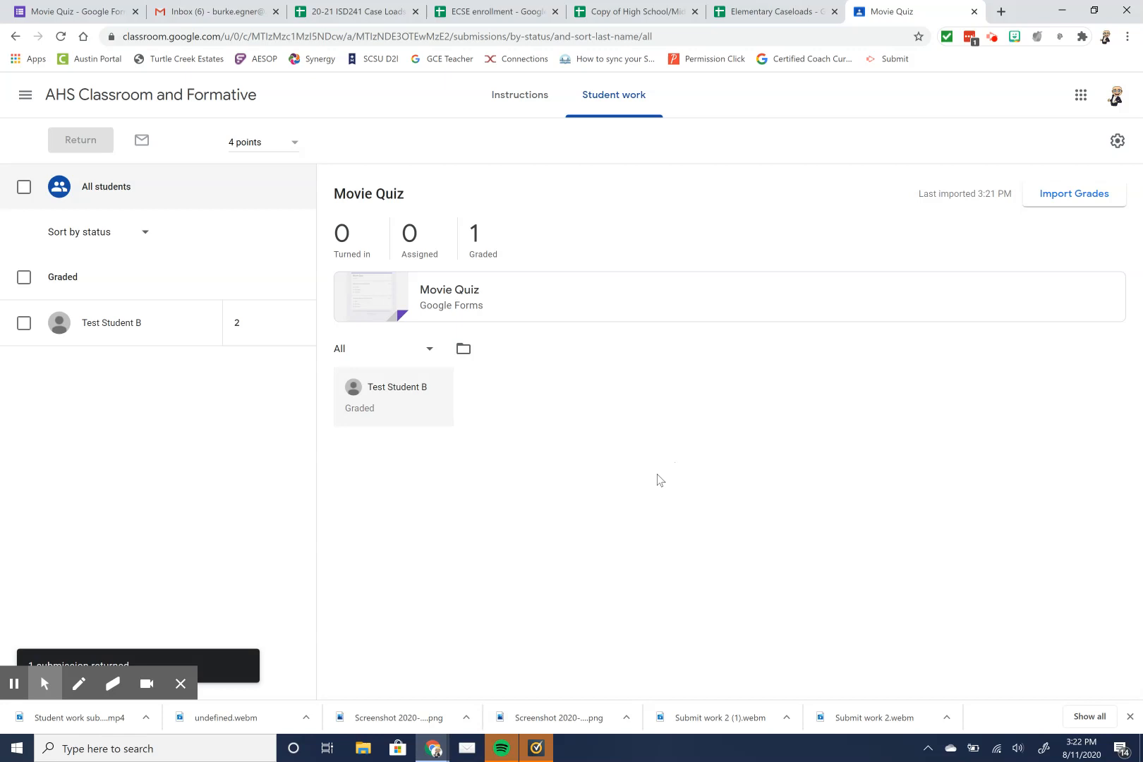
Open the student answers to the question "What is your favorite food?" from the class gradebook
{"action": "left_click", "coordinate": [109, 104]}
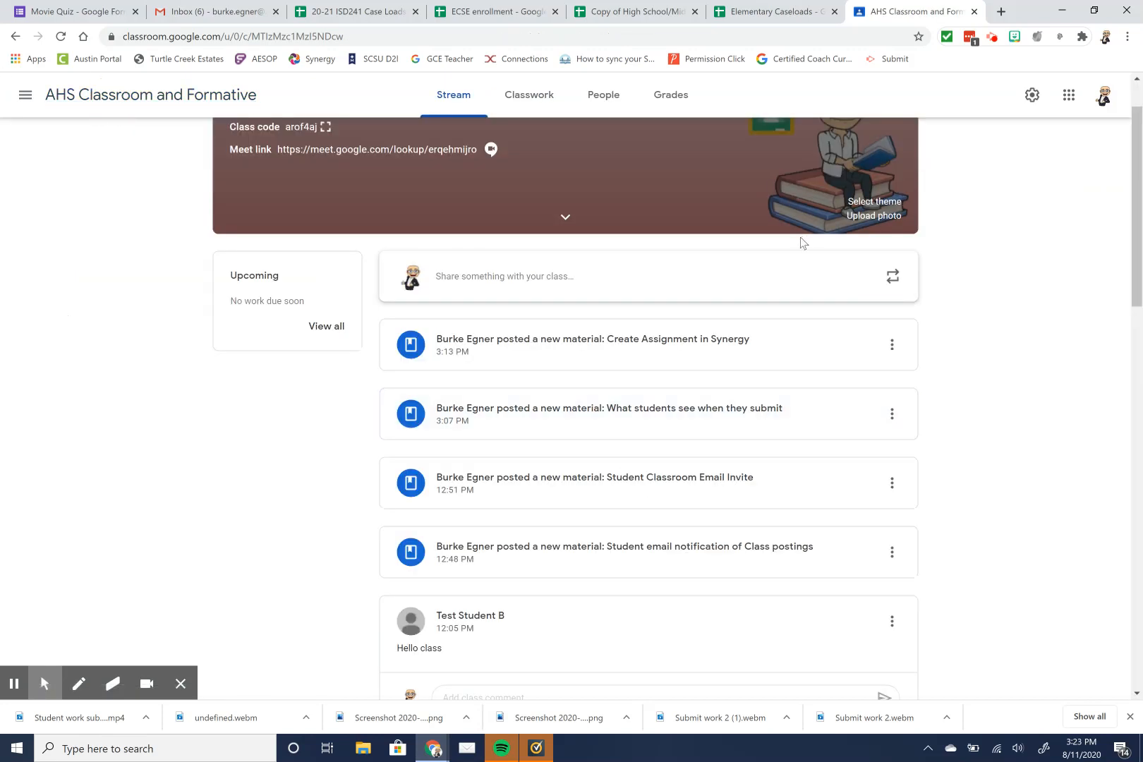
{"action": "left_click", "coordinate": [677, 106]}
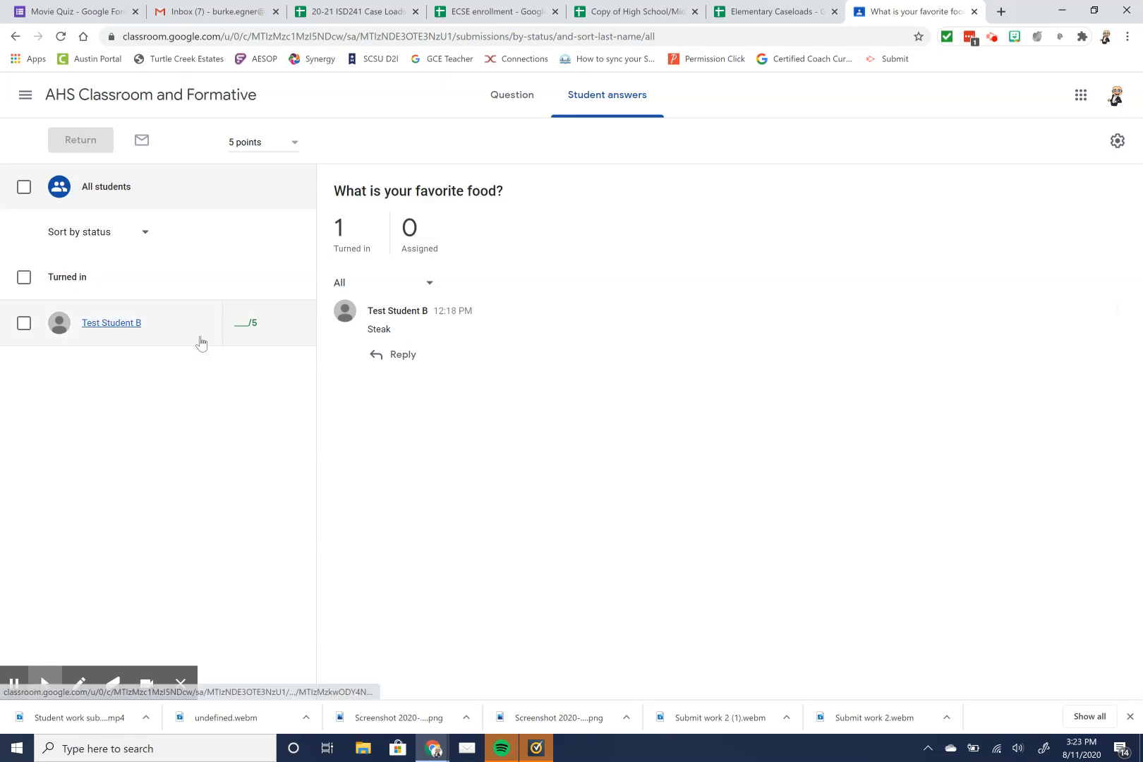
Grade the student's favorite food answer 5 out of 5 and return it to the student
{"action": "left_click", "coordinate": [243, 316]}
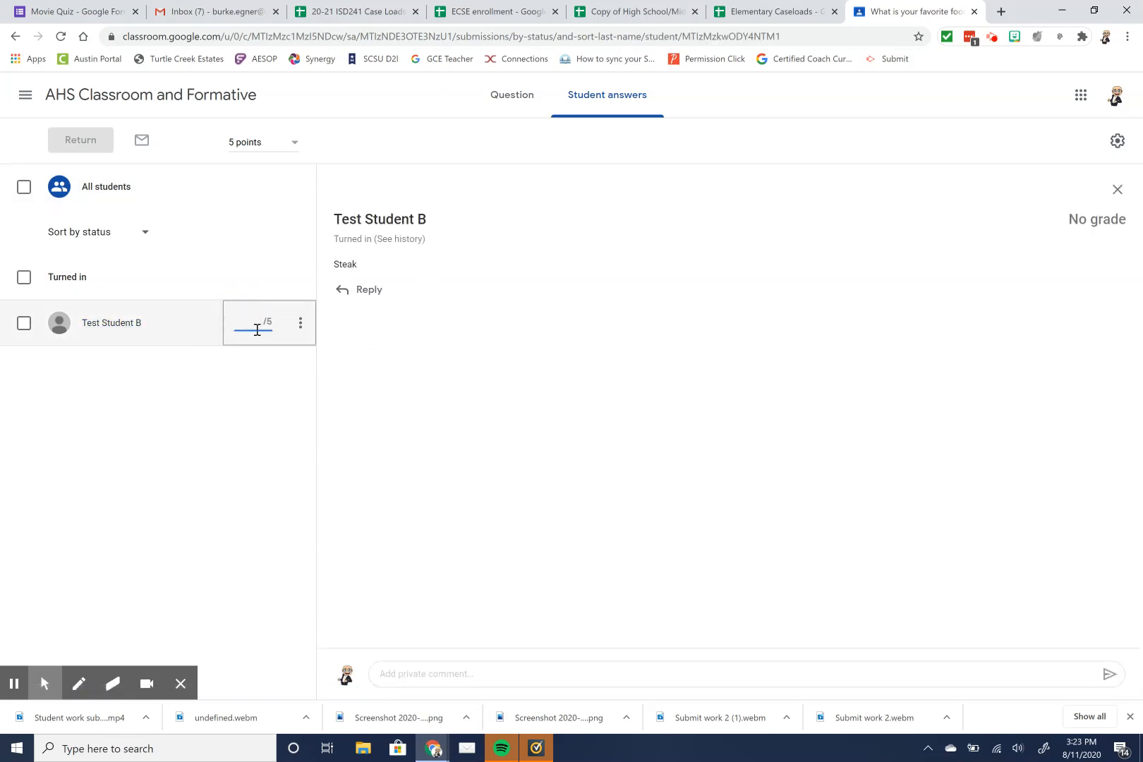
{"action": "type", "text": "5"}
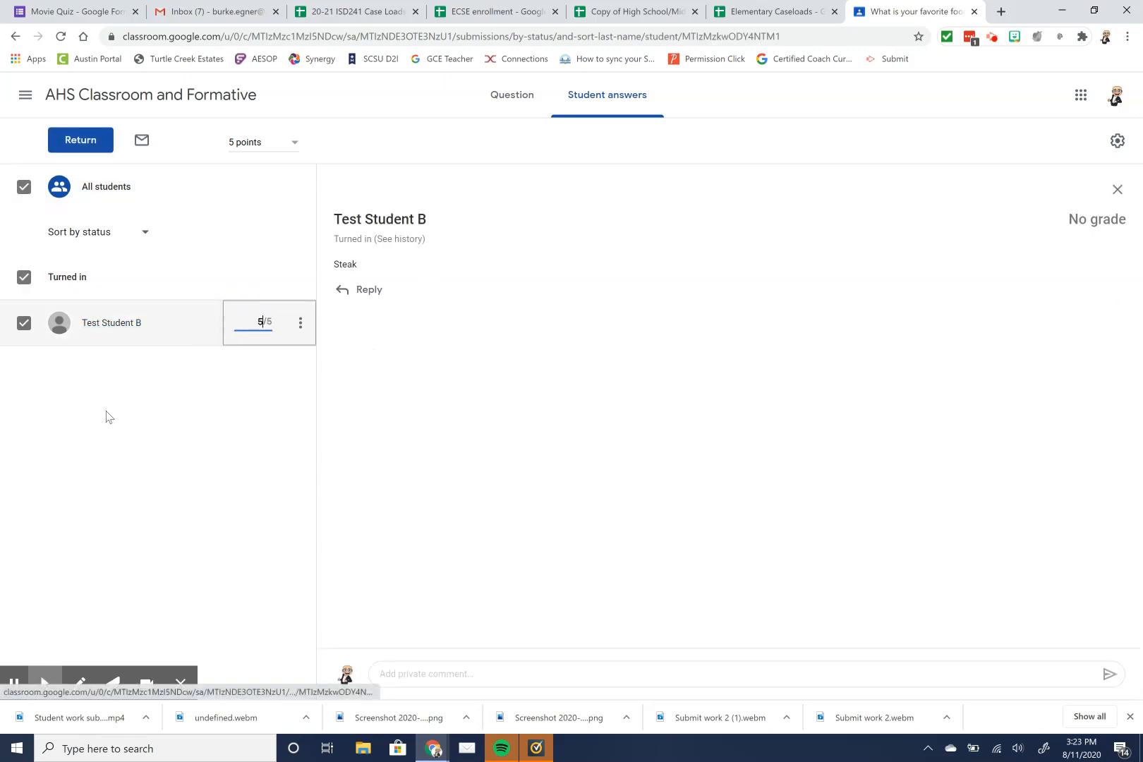
{"action": "left_click", "coordinate": [81, 140]}
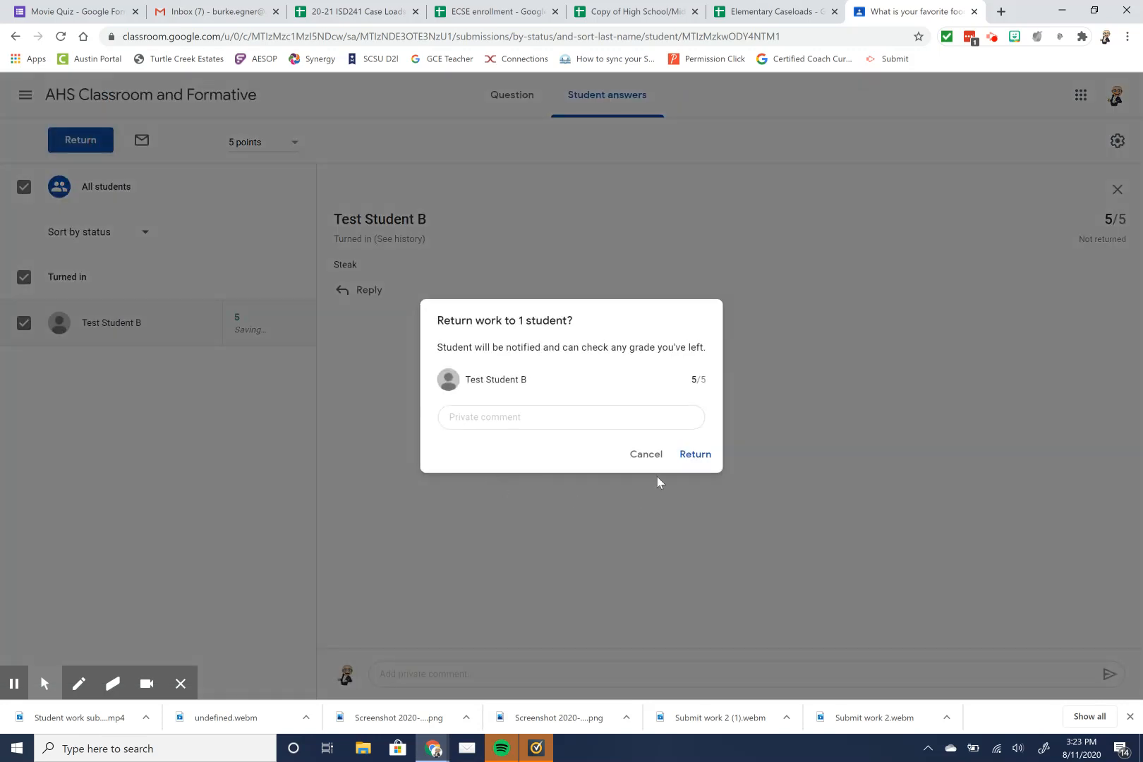
{"action": "left_click", "coordinate": [695, 455]}
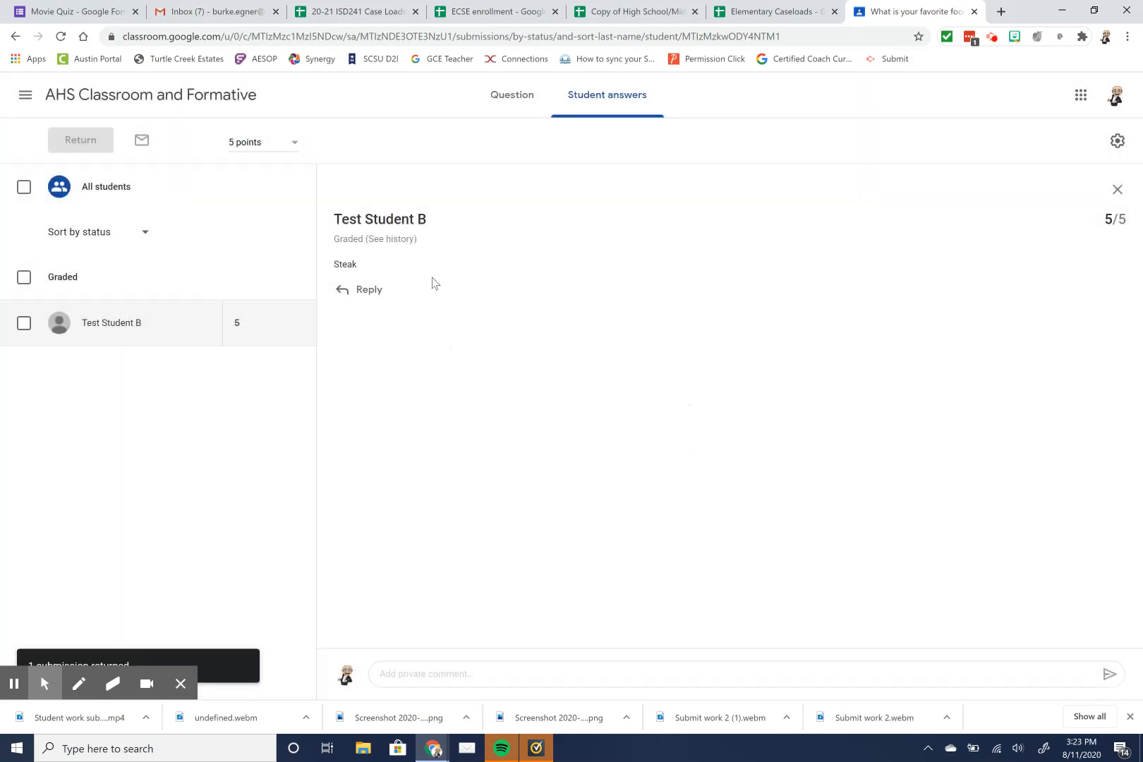
Go back to the class gradebook and view the student's School Start submission from there
{"action": "left_click", "coordinate": [219, 98]}
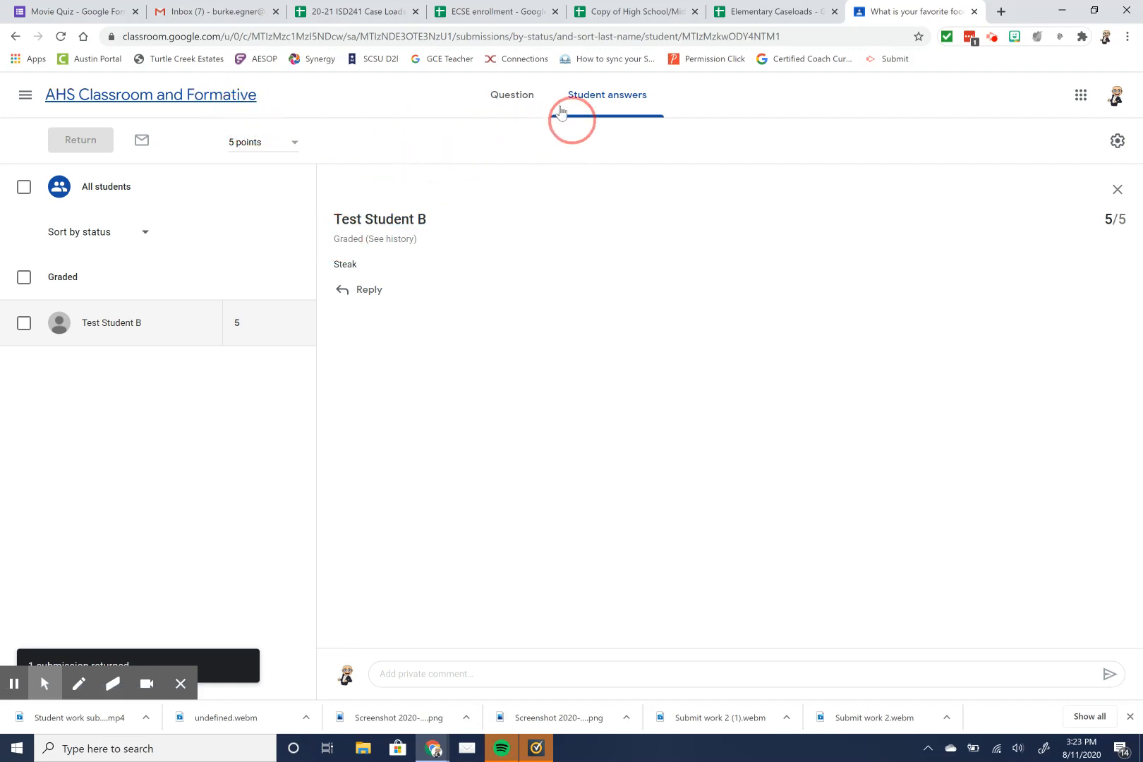
{"action": "left_click", "coordinate": [515, 105]}
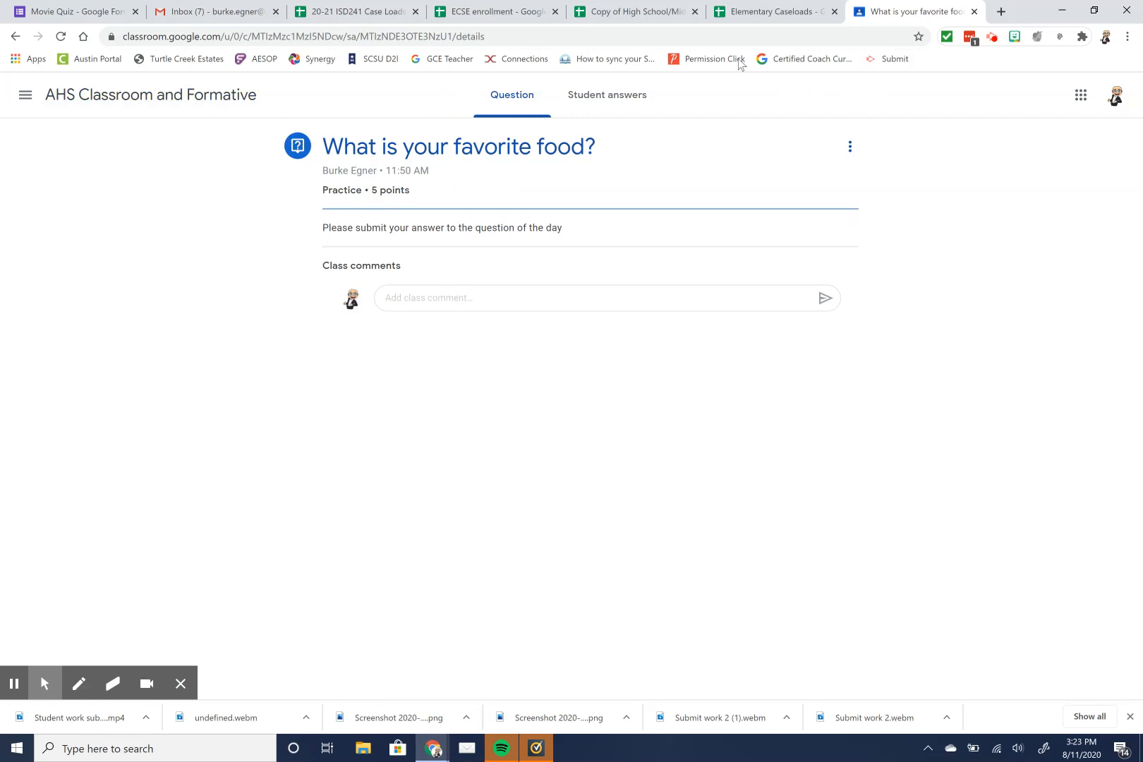
{"action": "left_click", "coordinate": [225, 98]}
{"action": "left_click", "coordinate": [679, 104]}
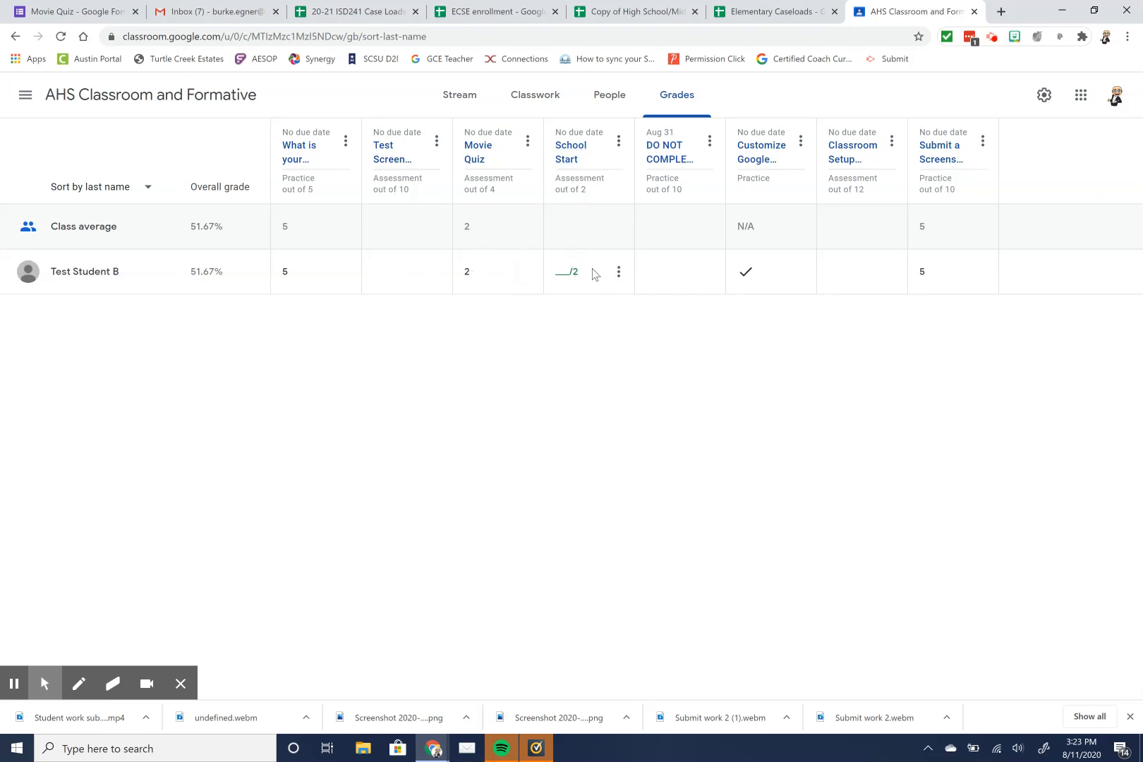
{"action": "left_click", "coordinate": [618, 273]}
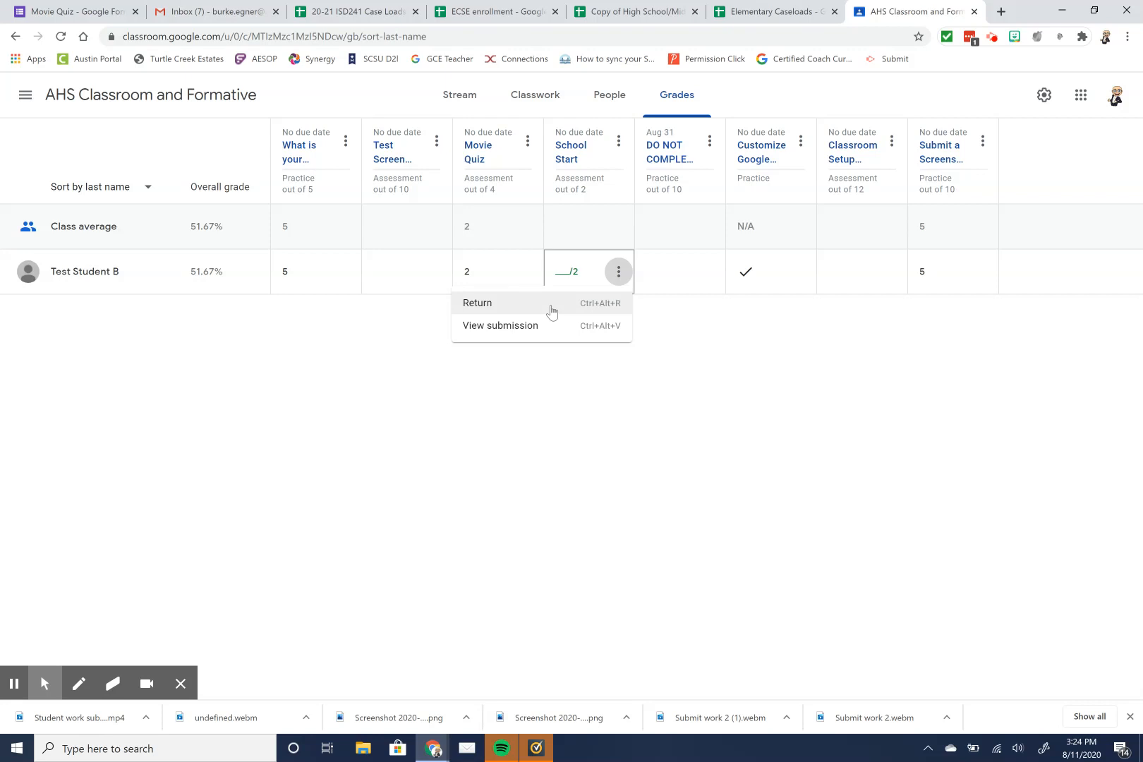
{"action": "left_click", "coordinate": [528, 332]}
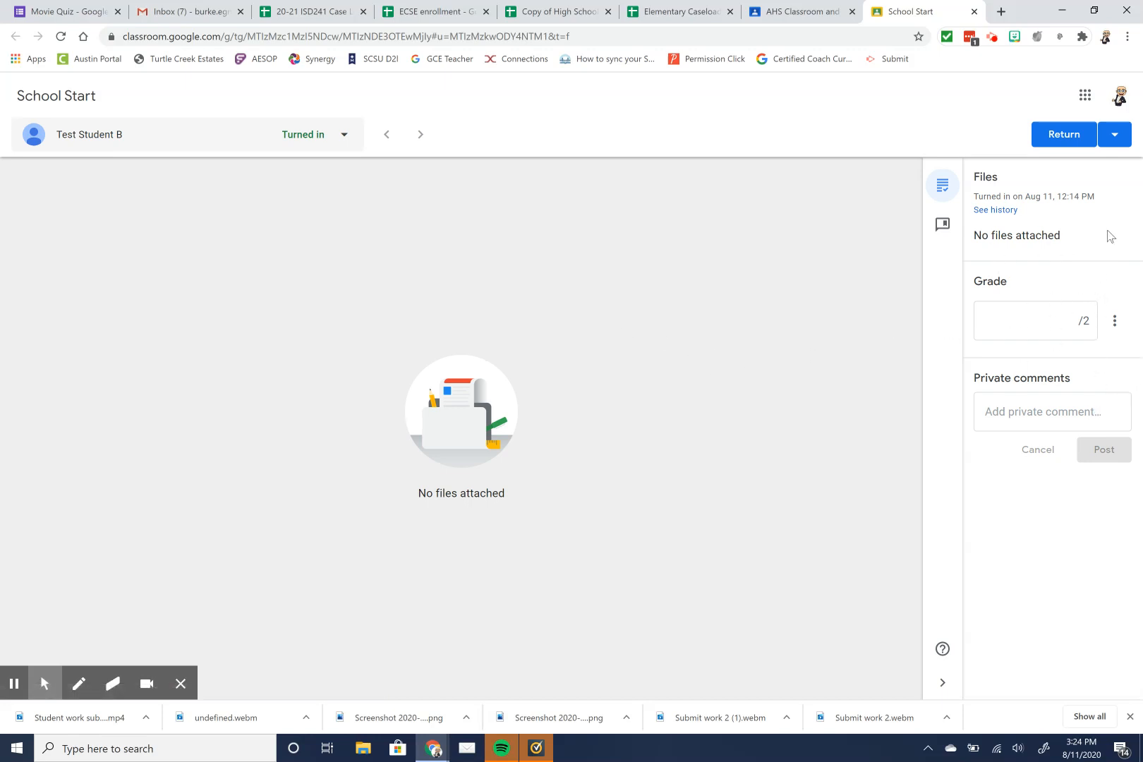
Close the submission, open the School Start student work from the gradebook, and import its quiz grades
{"action": "left_click", "coordinate": [974, 11]}
{"action": "left_click", "coordinate": [577, 145]}
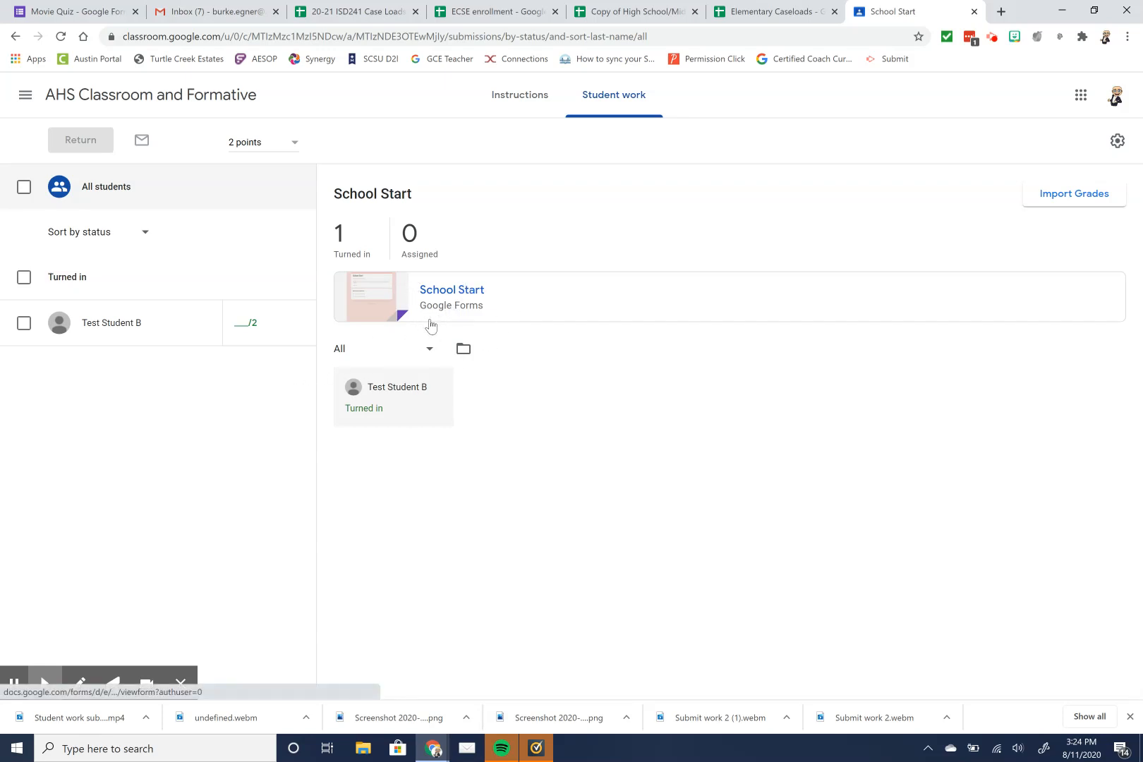
{"action": "left_click", "coordinate": [1058, 202]}
{"action": "left_click", "coordinate": [741, 425]}
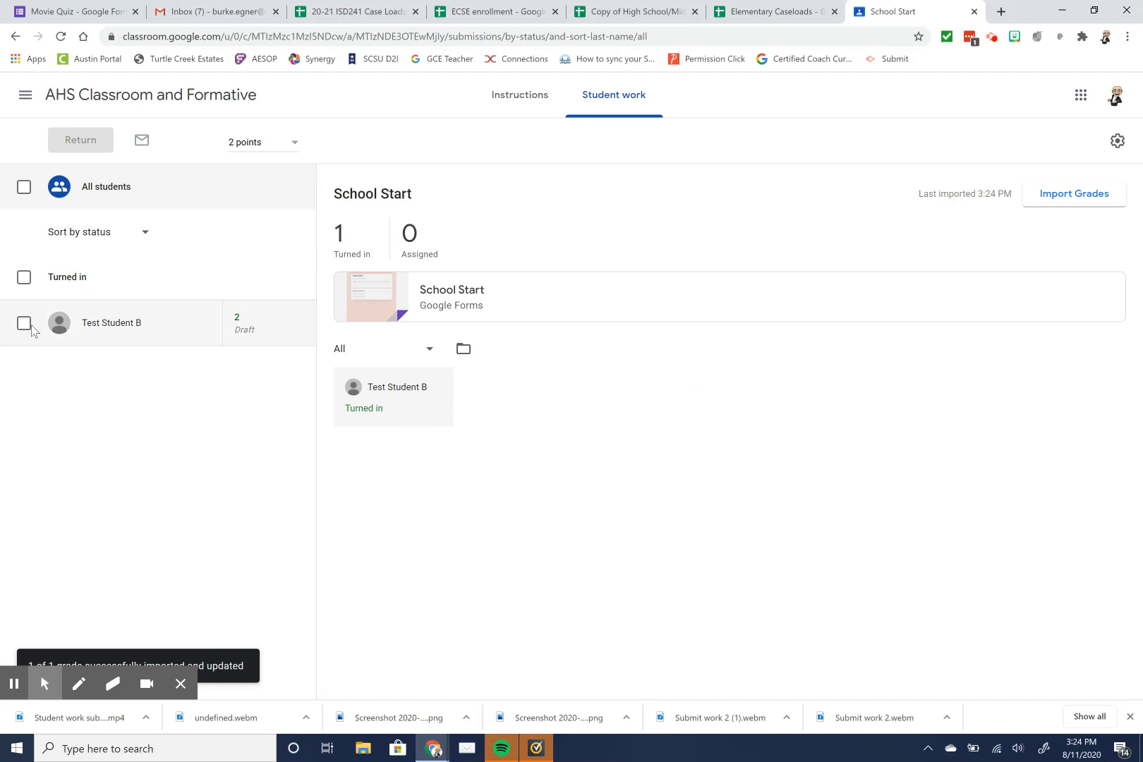
Return the School Start work to all students who turned it in, without a private comment
{"action": "left_click", "coordinate": [24, 278]}
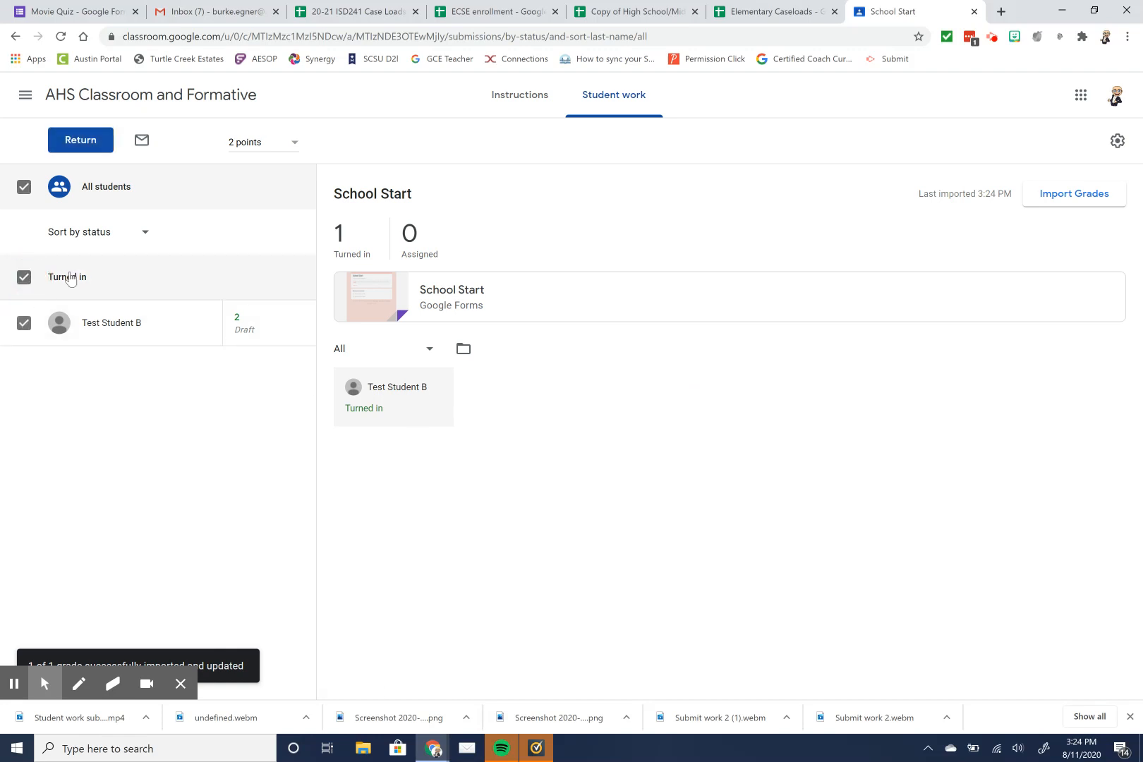
{"action": "left_click", "coordinate": [79, 141]}
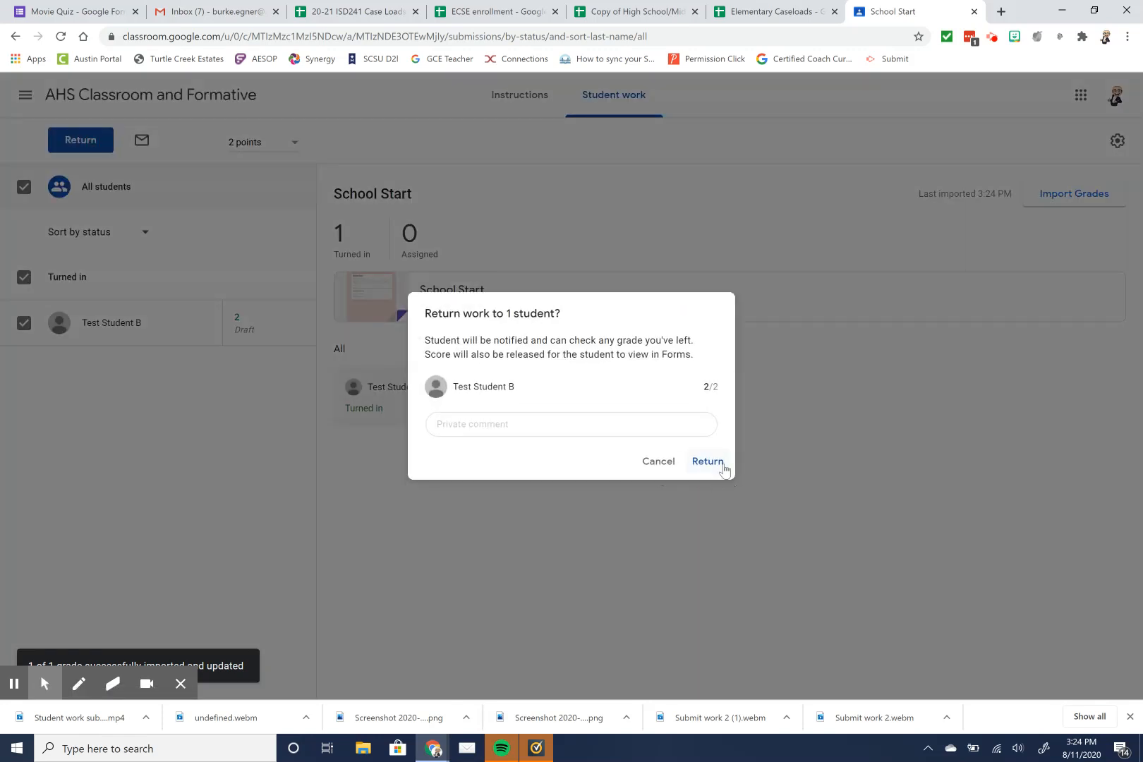
{"action": "left_click", "coordinate": [707, 462]}
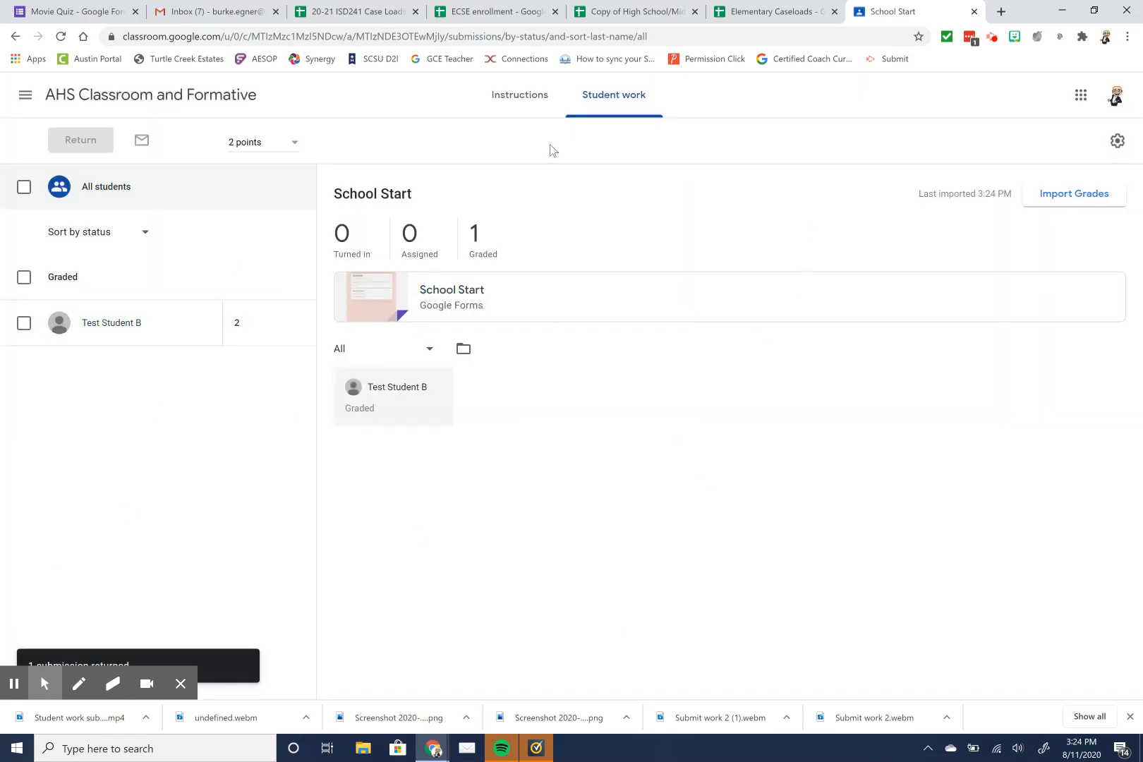
Go back to the class gradebook and open the student's grade for the "Test Screen…" assessment for editing
{"action": "left_click", "coordinate": [131, 95]}
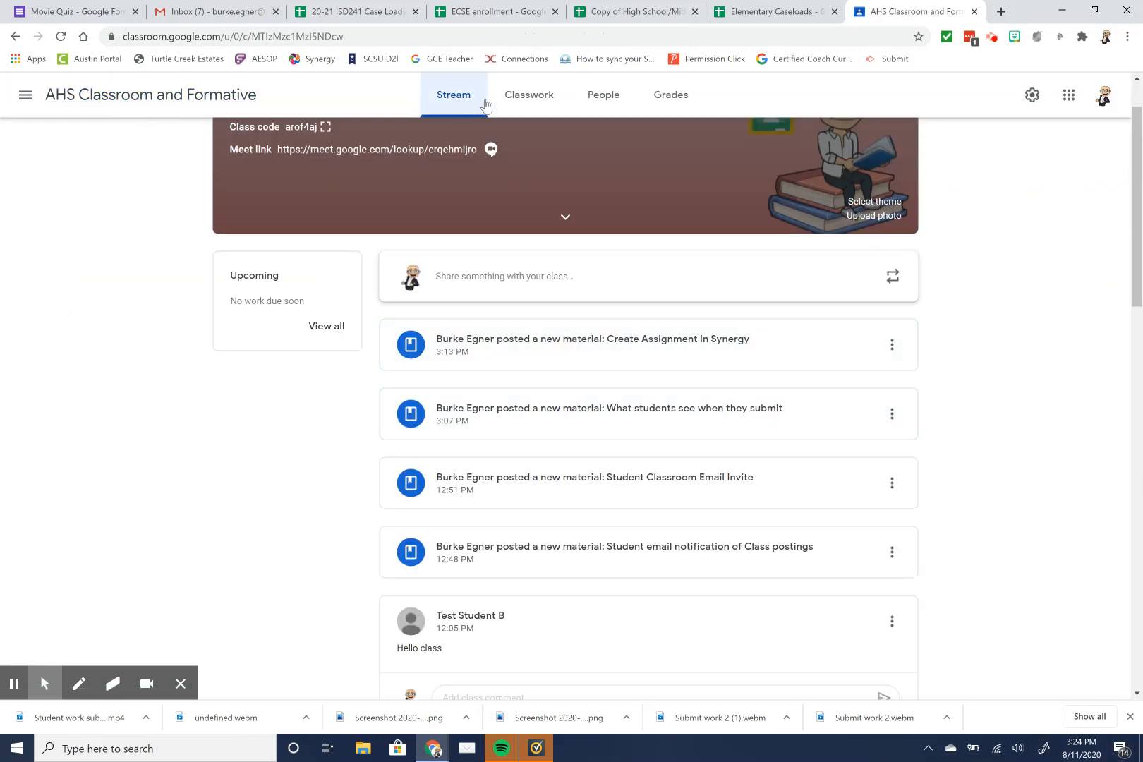
{"action": "left_click", "coordinate": [646, 103]}
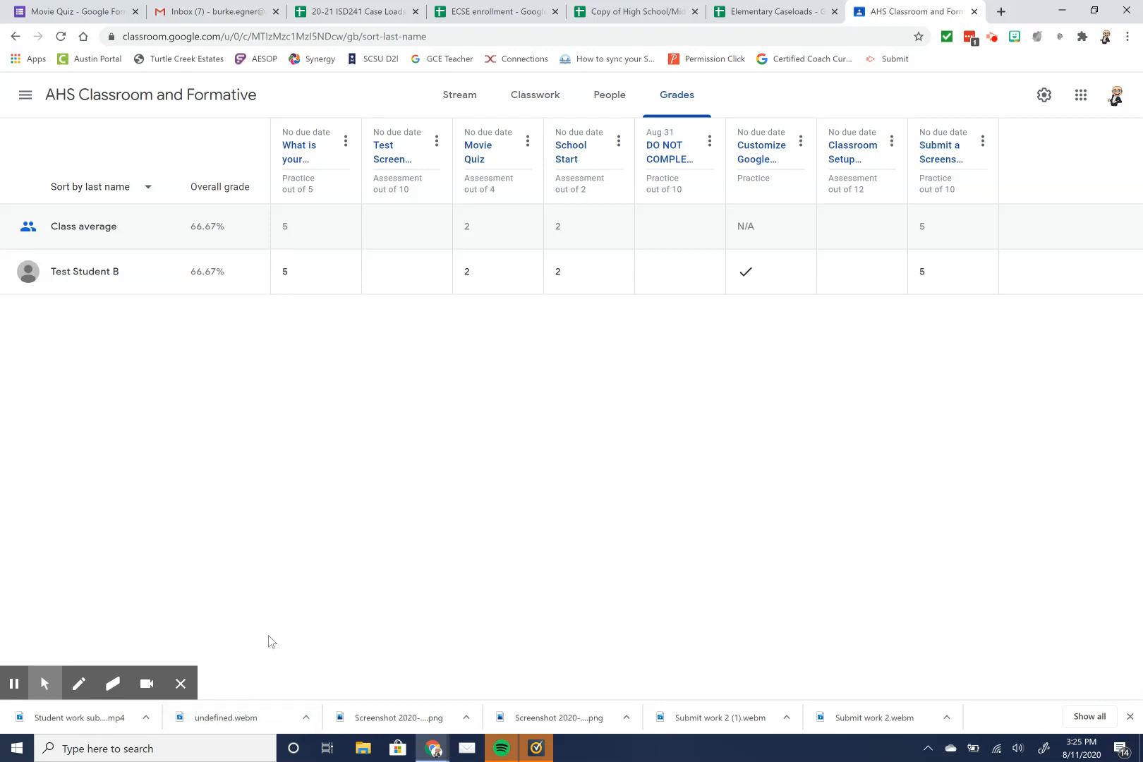
{"action": "left_click", "coordinate": [385, 279]}
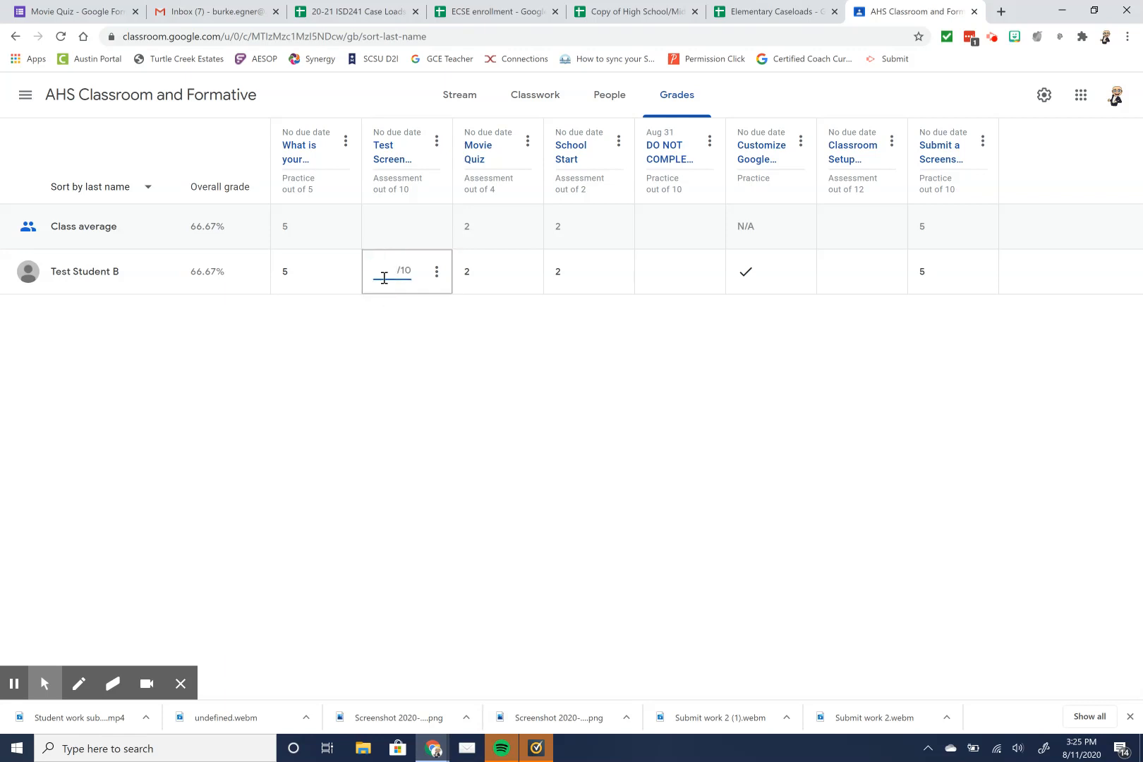